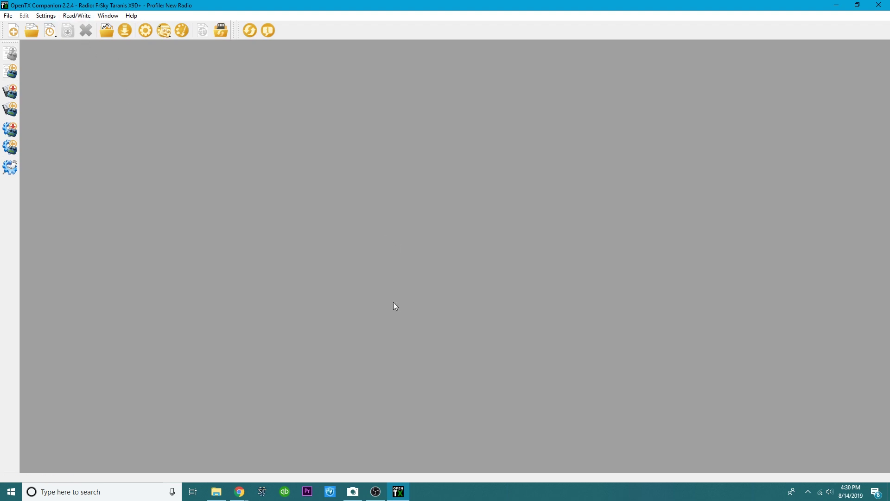
- Switch to File Explorer and create a folder named SDcontents inside Documents > FPV
{"action": "key", "text": "alt+Tab"}
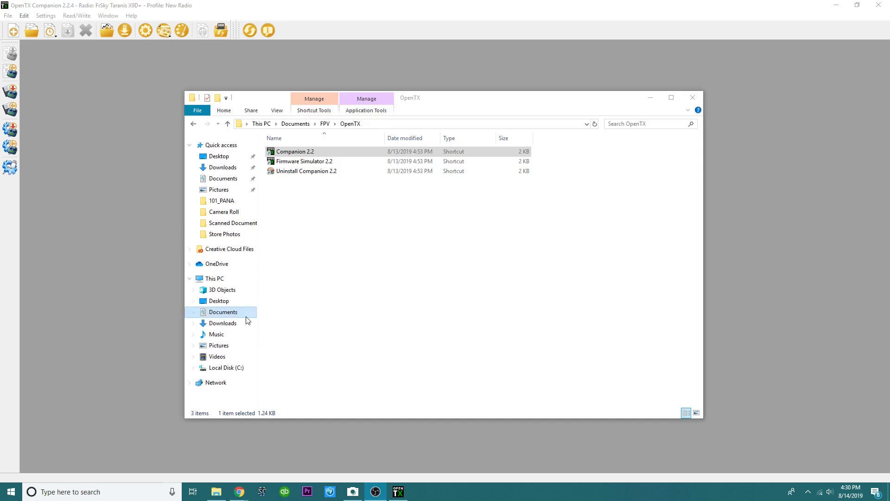
{"action": "left_click", "coordinate": [223, 312]}
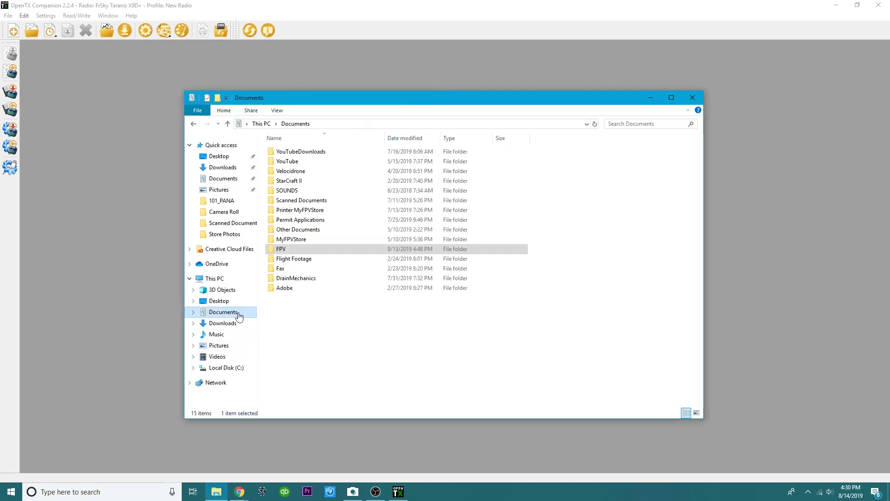
{"action": "double_click", "coordinate": [316, 250]}
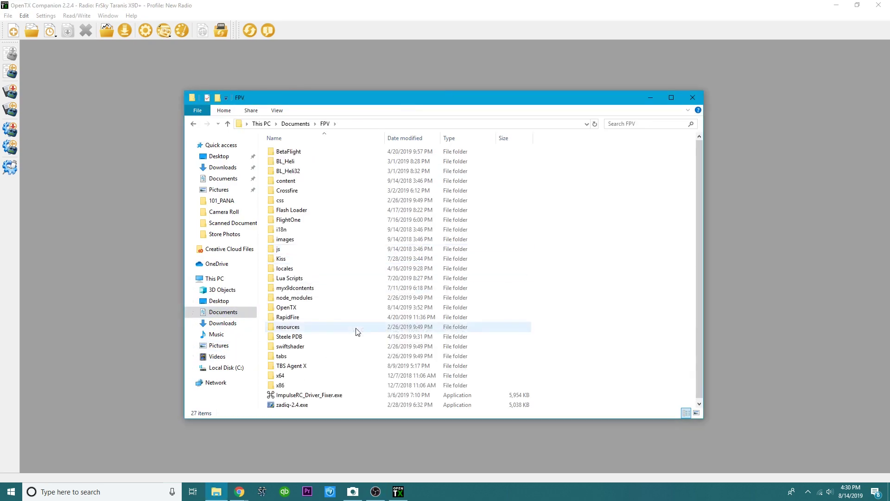
{"action": "right_click", "coordinate": [528, 294]}
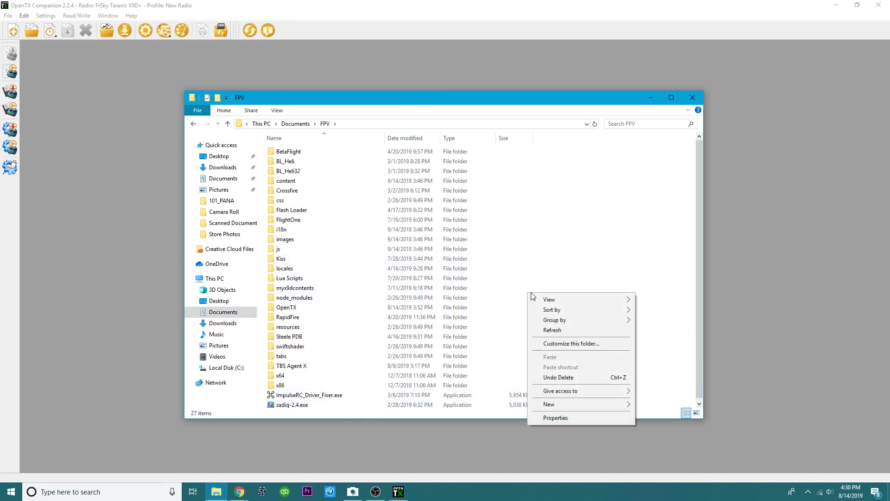
{"action": "mouse_move", "coordinate": [562, 403]}
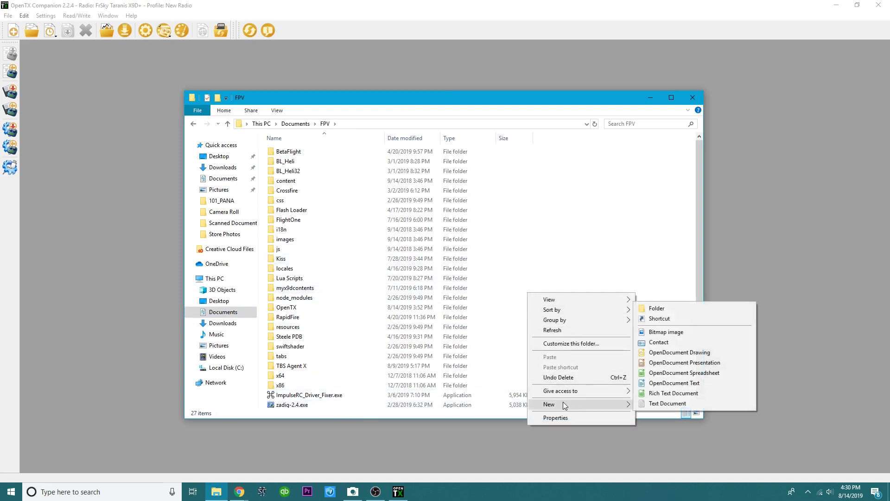
{"action": "left_click", "coordinate": [657, 309]}
{"action": "type", "text": "SD"}
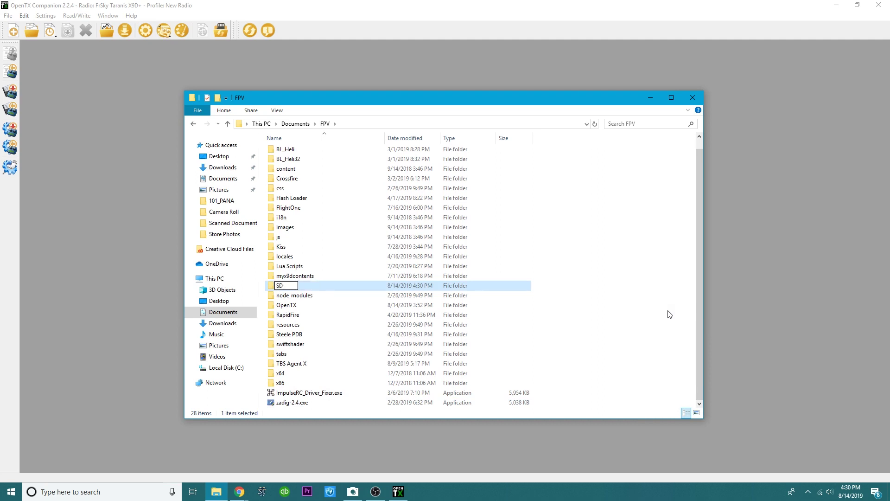
{"action": "type", "text": "contents"}
{"action": "left_click", "coordinate": [608, 306]}
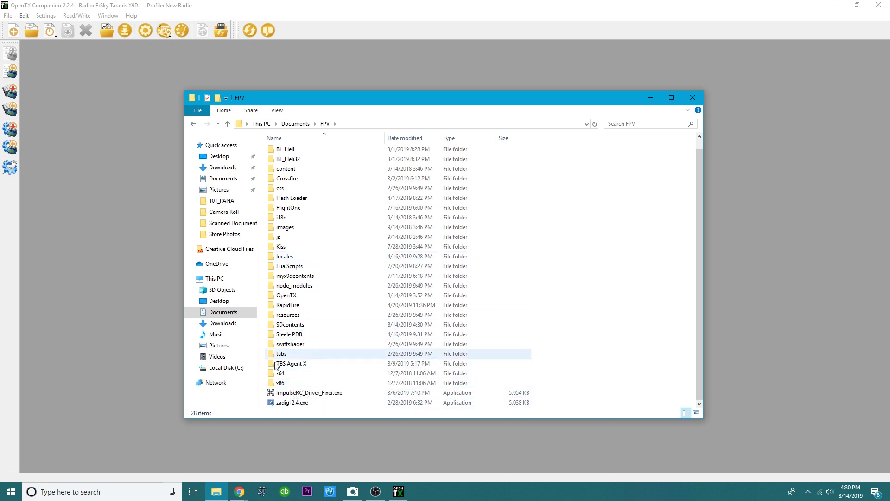
- Create a folder named UpdatingFirmware inside the OpenTX folder
{"action": "double_click", "coordinate": [297, 296]}
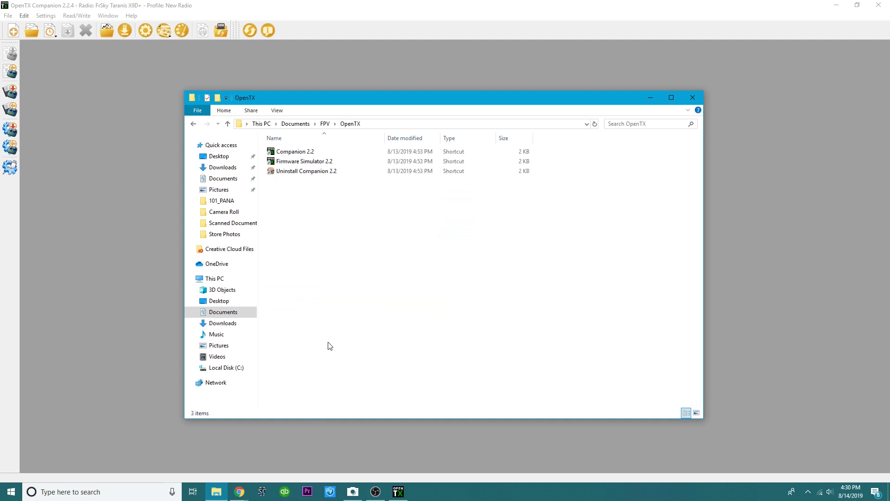
{"action": "right_click", "coordinate": [330, 233]}
{"action": "mouse_move", "coordinate": [378, 342]}
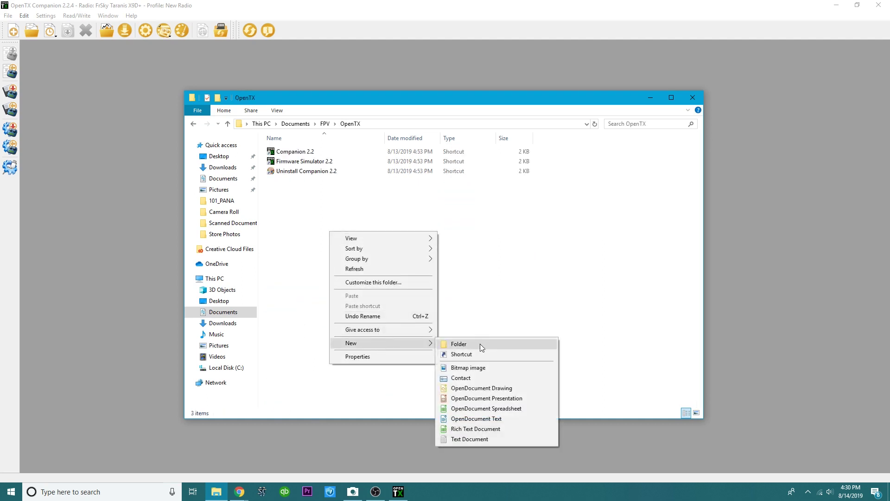
{"action": "left_click", "coordinate": [480, 343]}
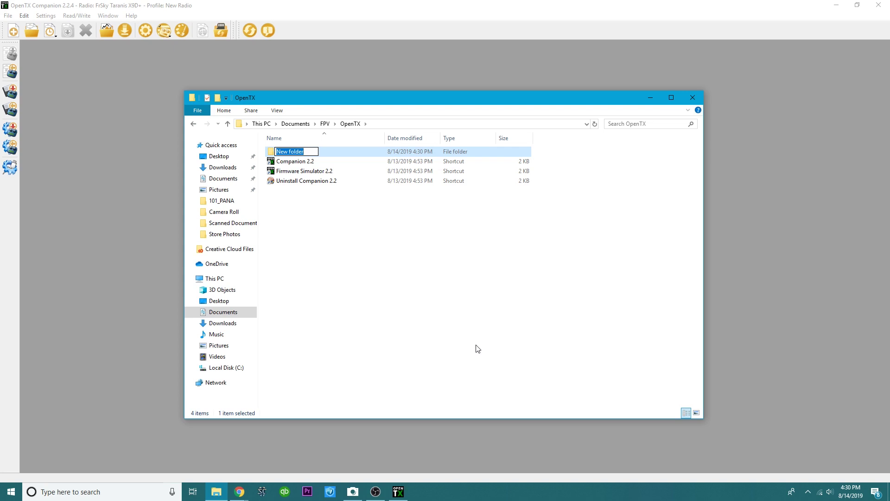
{"action": "type", "text": "updatingfirmware="}
{"action": "key", "text": "BackSpace"}
{"action": "key", "text": "BackSpace"}
{"action": "key", "text": "BackSpace"}
{"action": "key", "text": "BackSpace"}
{"action": "key", "text": "BackSpace"}
{"action": "key", "text": "BackSpace"}
{"action": "key", "text": "BackSpace"}
{"action": "key", "text": "BackSpace"}
{"action": "key", "text": "BackSpace"}
{"action": "key", "text": "BackSpace"}
{"action": "key", "text": "BackSpace"}
{"action": "key", "text": "BackSpace"}
{"action": "key", "text": "BackSpace"}
{"action": "key", "text": "BackSpace"}
{"action": "key", "text": "BackSpace"}
{"action": "key", "text": "BackSpace"}
{"action": "type", "text": "UpdatingFirmware"}
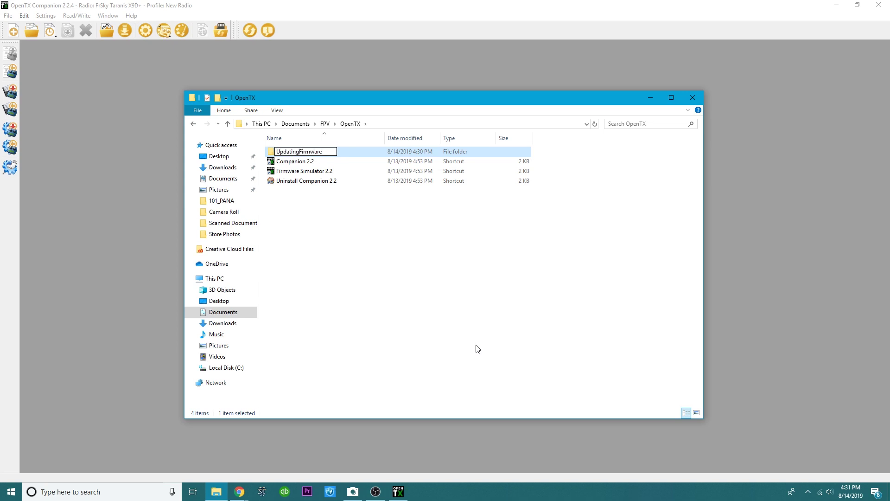
{"action": "left_click", "coordinate": [399, 299]}
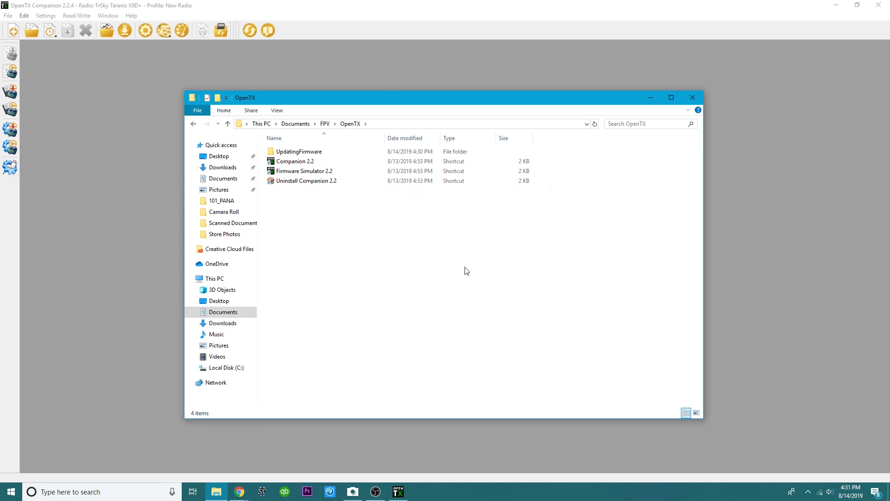
- Switch to OpenTX Companion and rename the radio profile as QX7 in its settings
{"action": "left_click", "coordinate": [393, 75]}
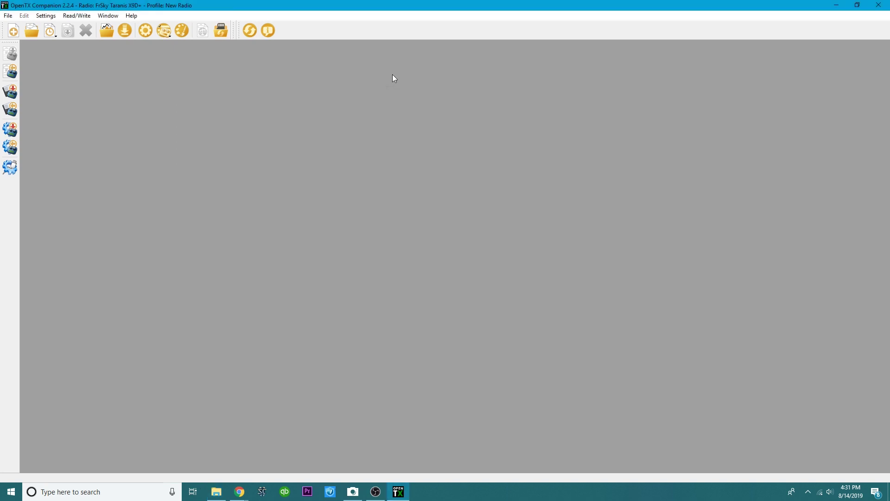
{"action": "left_click", "coordinate": [145, 31]}
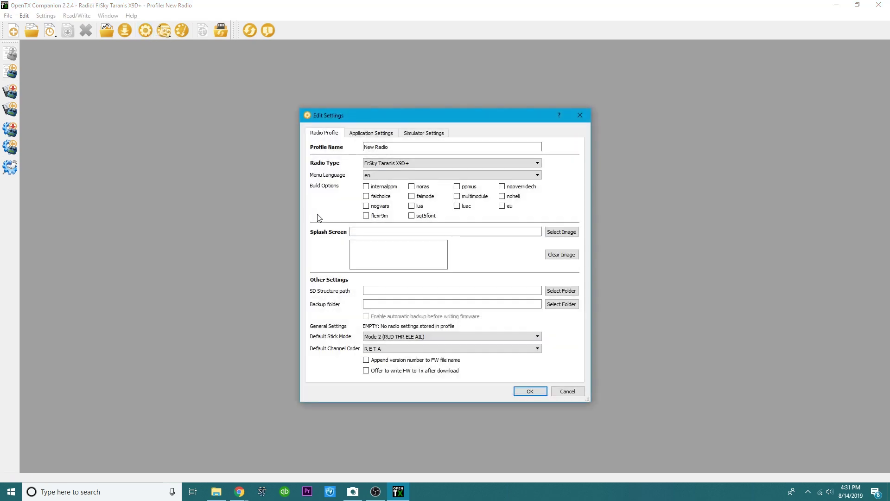
{"action": "left_click", "coordinate": [391, 148]}
{"action": "left_click_drag", "start_coordinate": [391, 149], "coordinate": [311, 156]}
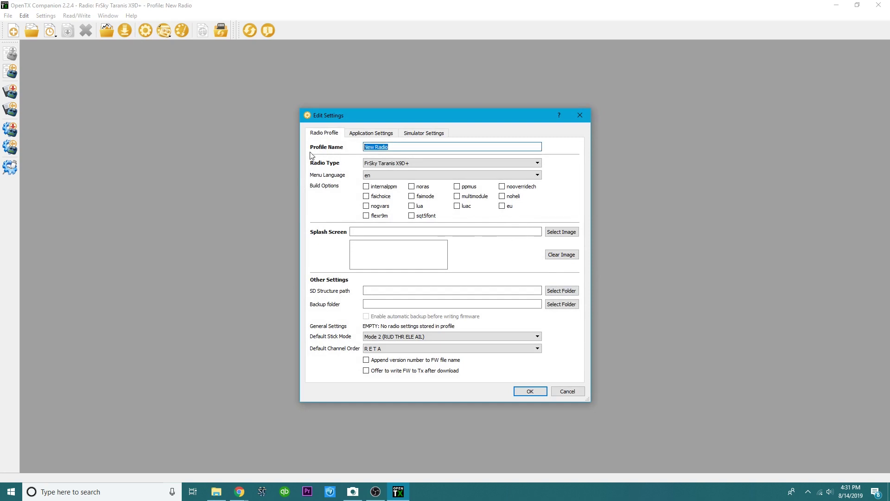
{"action": "type", "text": "Q"}
- Set the radio type to FrSky Taranis X7 / X7S and enable the luac, noheli and sqt5font build options
{"action": "left_click", "coordinate": [398, 165]}
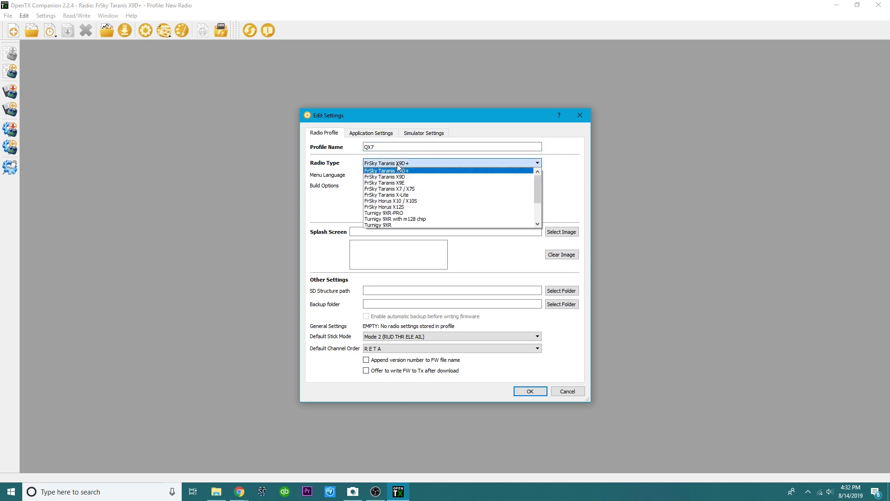
{"action": "left_click", "coordinate": [400, 189]}
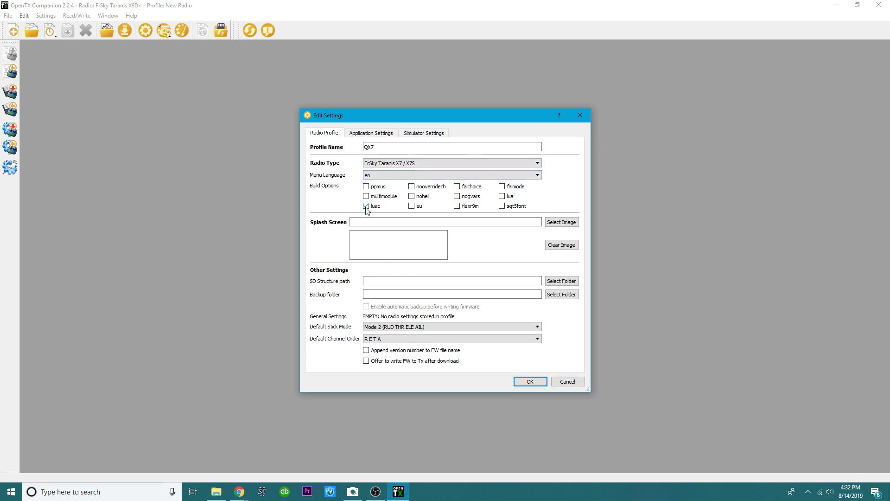
{"action": "left_click", "coordinate": [412, 196]}
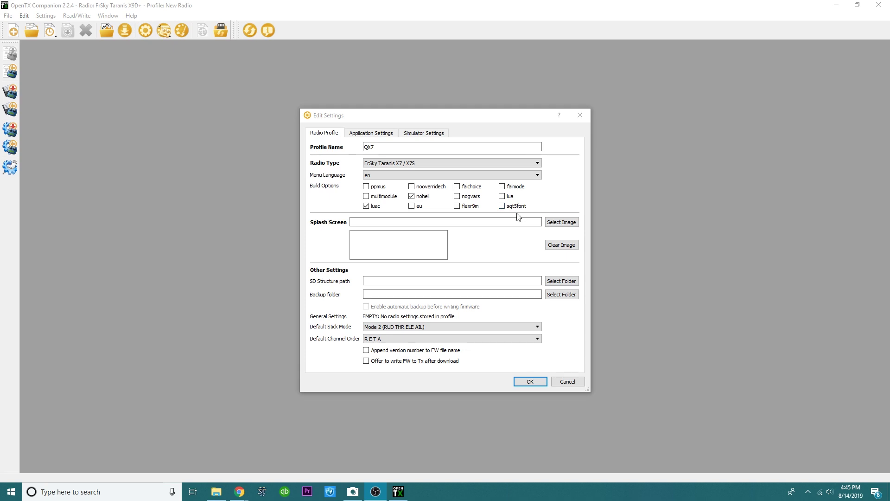
{"action": "left_click", "coordinate": [502, 206]}
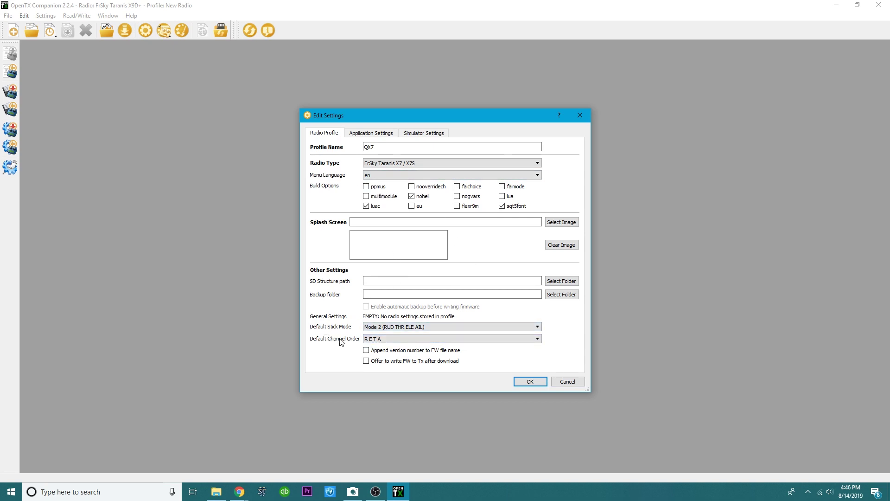
- Keep the default stick mode at Mode 2 (RUD THR ELE AIL) and set the default channel order to T A E R
{"action": "left_click", "coordinate": [404, 327]}
{"action": "left_click", "coordinate": [406, 332]}
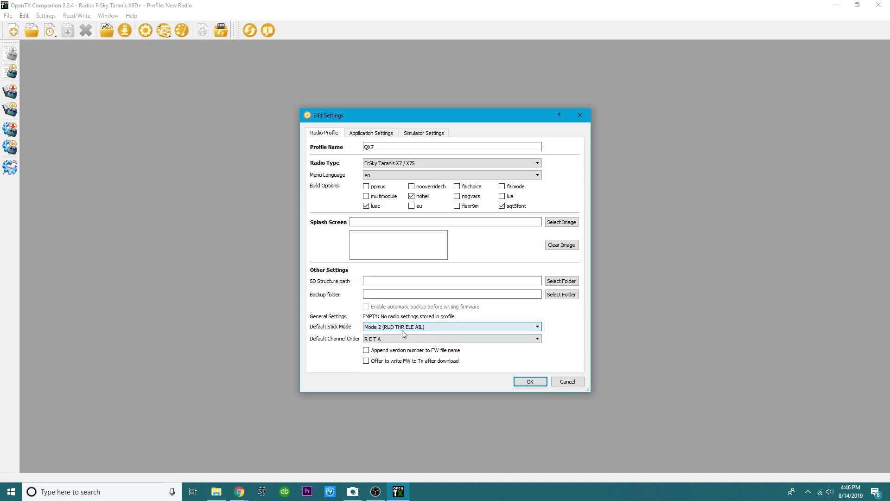
{"action": "left_click", "coordinate": [406, 330]}
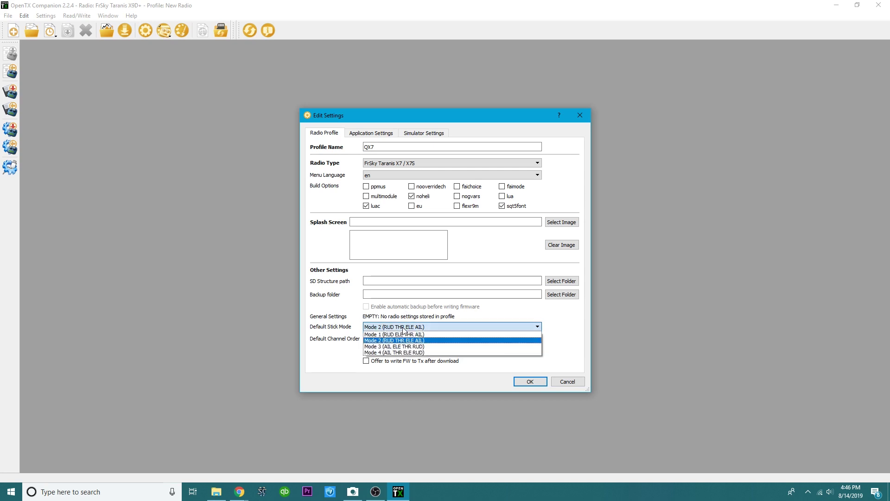
{"action": "left_click", "coordinate": [352, 311]}
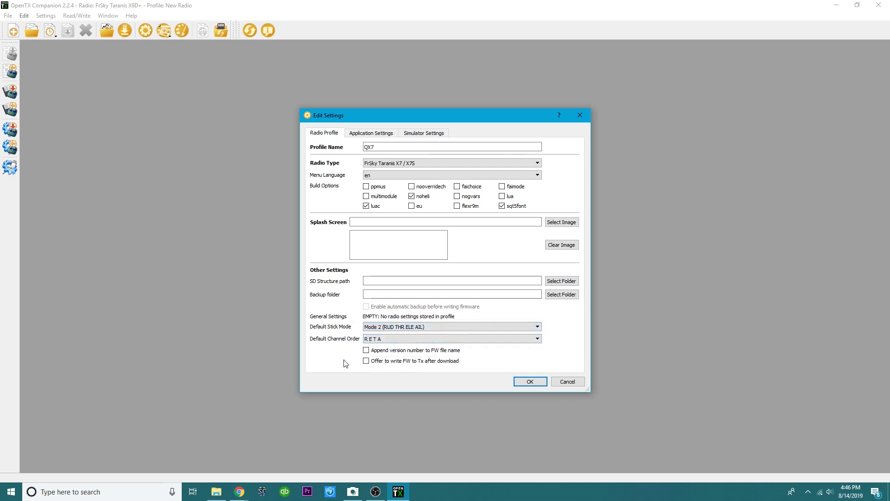
{"action": "left_click", "coordinate": [379, 340]}
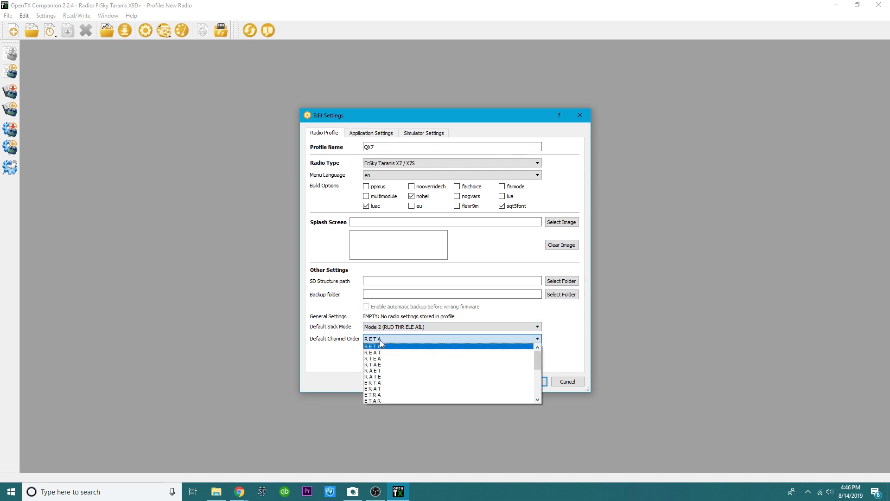
{"action": "scroll", "coordinate": [405, 378], "scroll_direction": "down", "scroll_amount": 3}
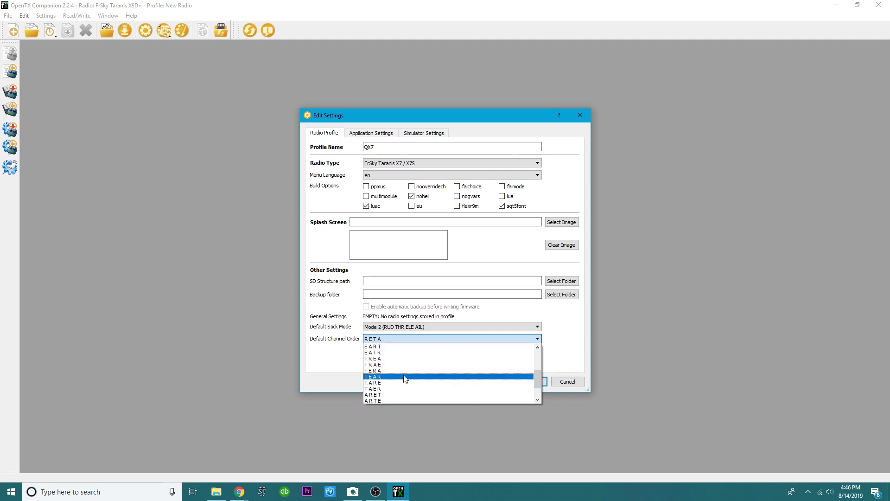
{"action": "left_click", "coordinate": [403, 389]}
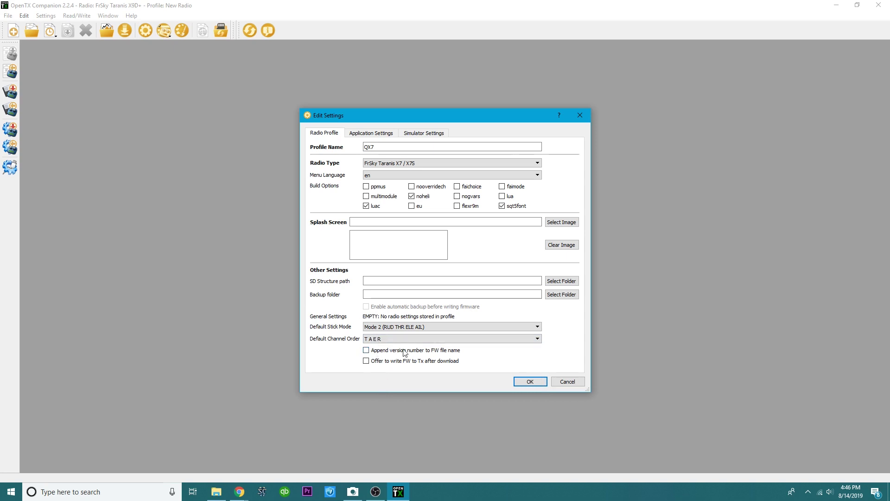
- Enable the offer to write firmware to the transmitter after download and the lua build option, saving the profile settings
{"action": "left_click", "coordinate": [367, 362]}
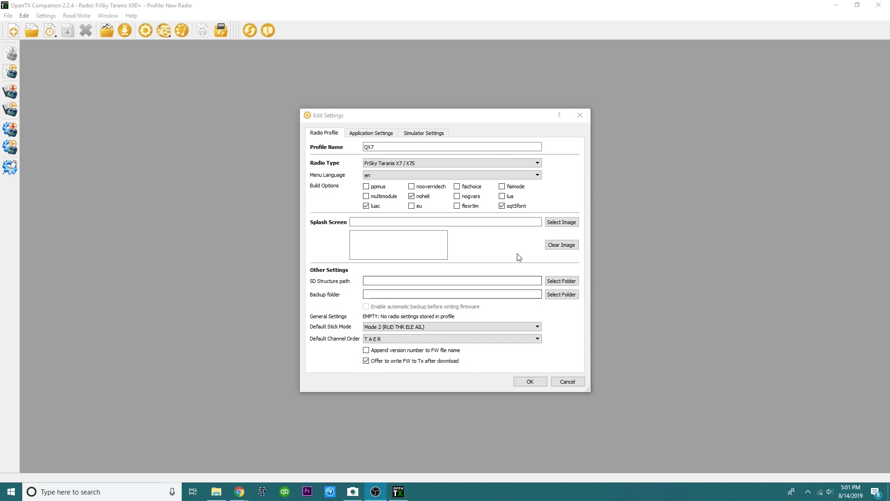
{"action": "left_click", "coordinate": [503, 197]}
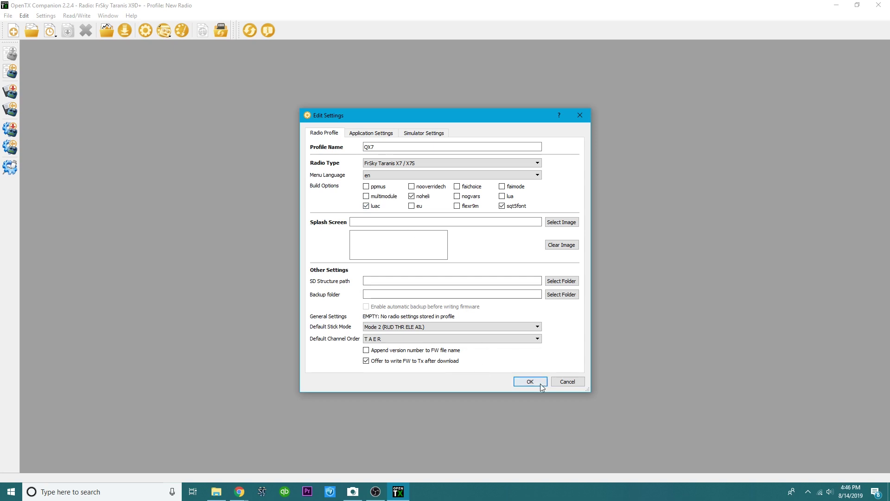
{"action": "left_click", "coordinate": [529, 381]}
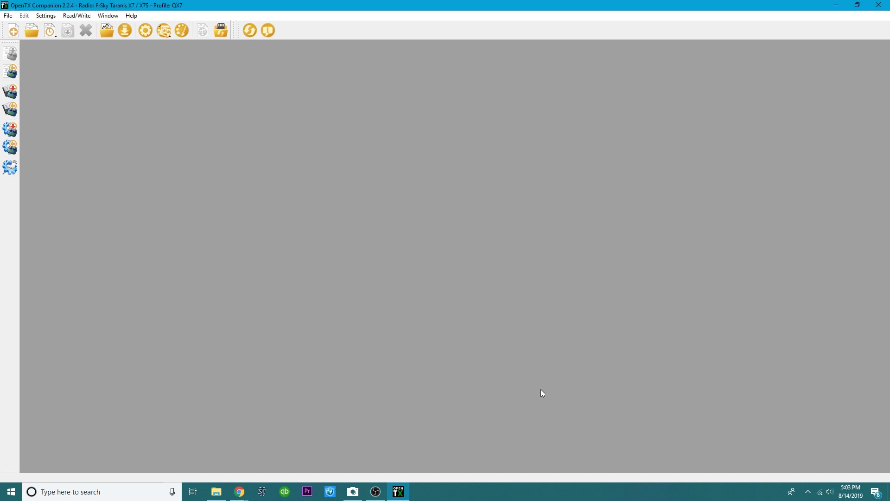
- Start downloading the radio firmware and choose the Documents > FPV > OpenTX > UpdatingFirmware folder as its save location
{"action": "left_click", "coordinate": [124, 39]}
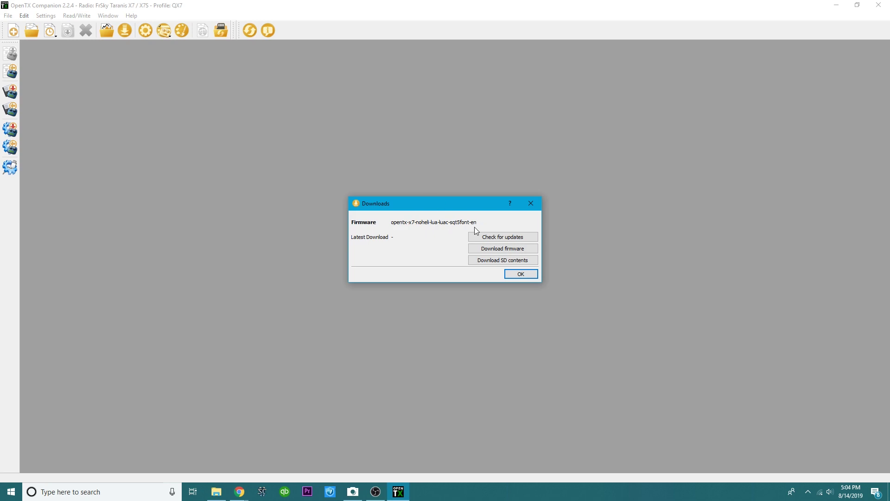
{"action": "left_click", "coordinate": [497, 249]}
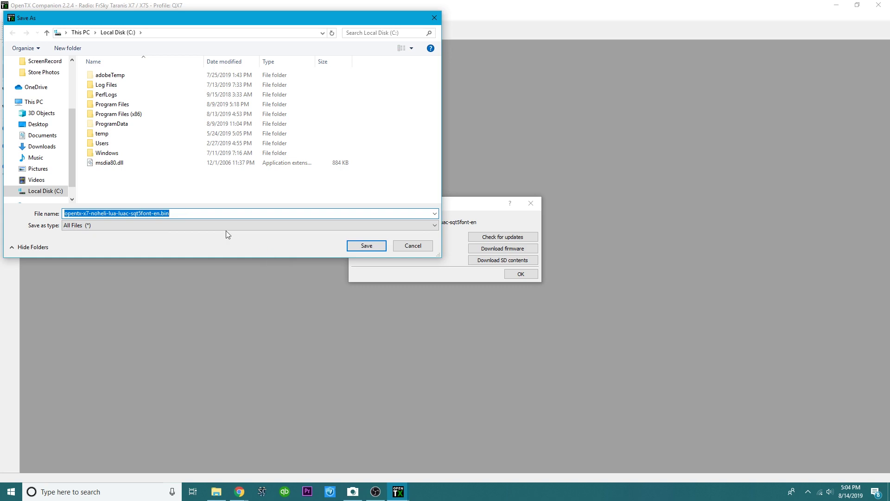
{"action": "scroll", "coordinate": [42, 158], "scroll_direction": "up", "scroll_amount": 3}
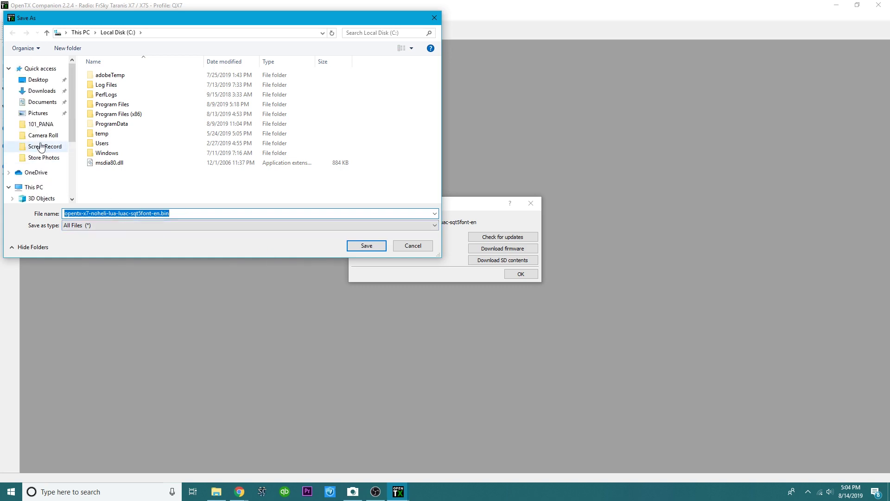
{"action": "left_click", "coordinate": [41, 102]}
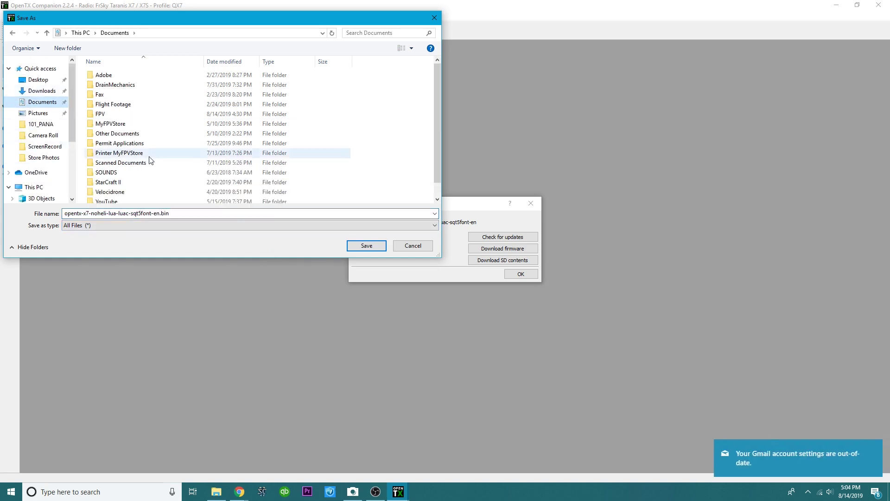
{"action": "double_click", "coordinate": [116, 116]}
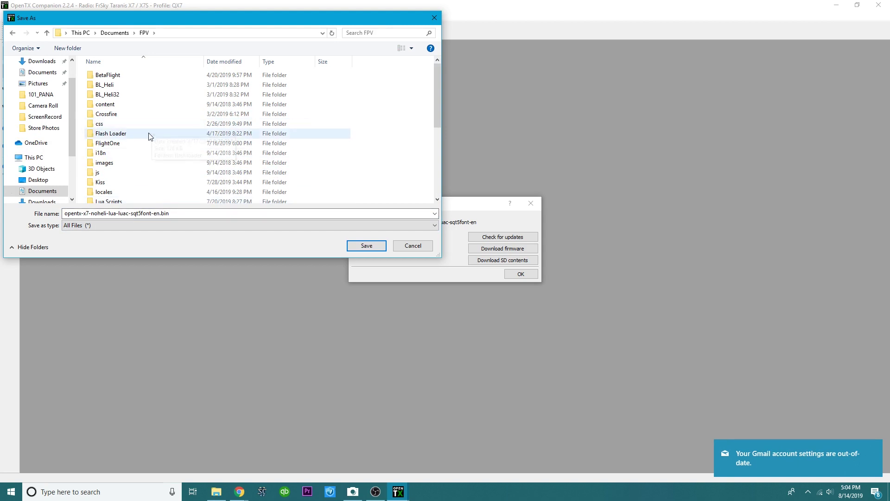
{"action": "scroll", "coordinate": [158, 144], "scroll_direction": "down", "scroll_amount": 6}
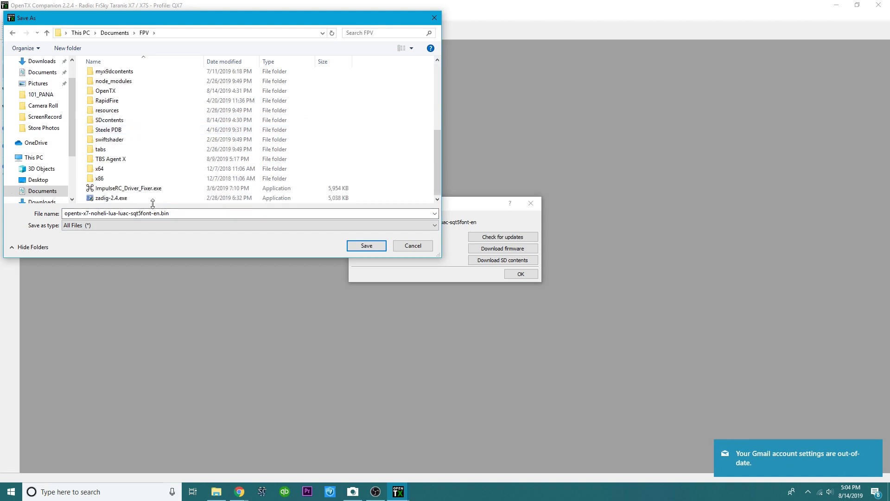
{"action": "double_click", "coordinate": [106, 90]}
{"action": "left_click", "coordinate": [127, 73]}
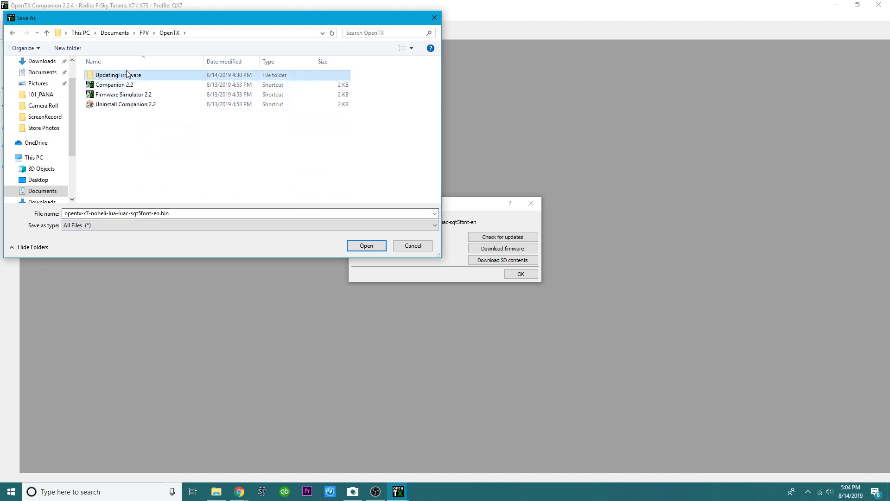
{"action": "double_click", "coordinate": [126, 74]}
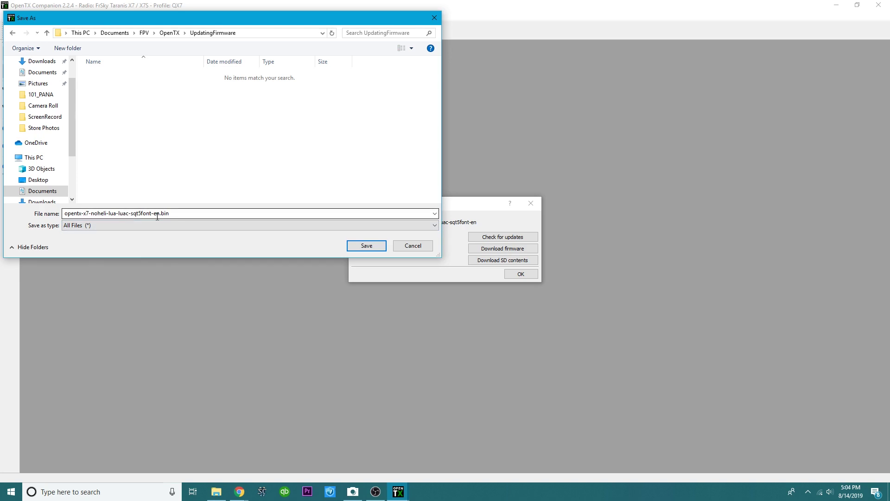
- Name the firmware file 2.2.4firmware.bin and save it
{"action": "double_click", "coordinate": [133, 216]}
{"action": "left_click", "coordinate": [161, 213]}
{"action": "left_click_drag", "start_coordinate": [159, 214], "coordinate": [83, 225]}
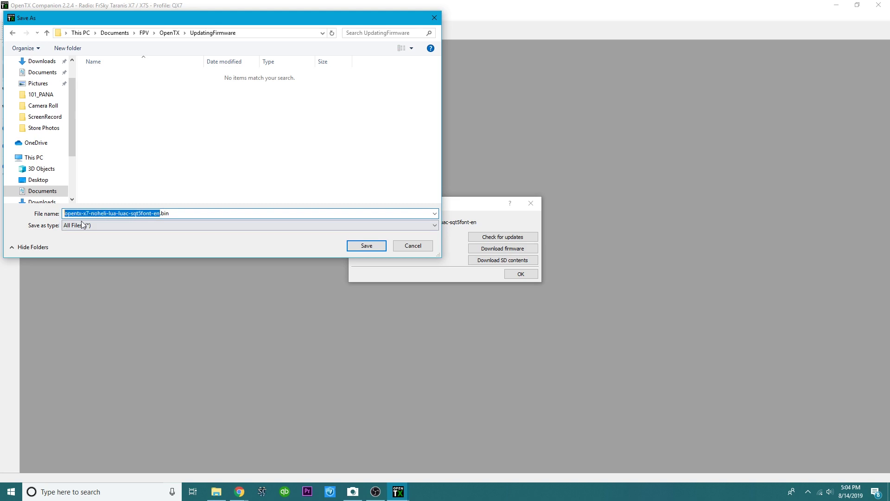
{"action": "type", "text": "2.2"}
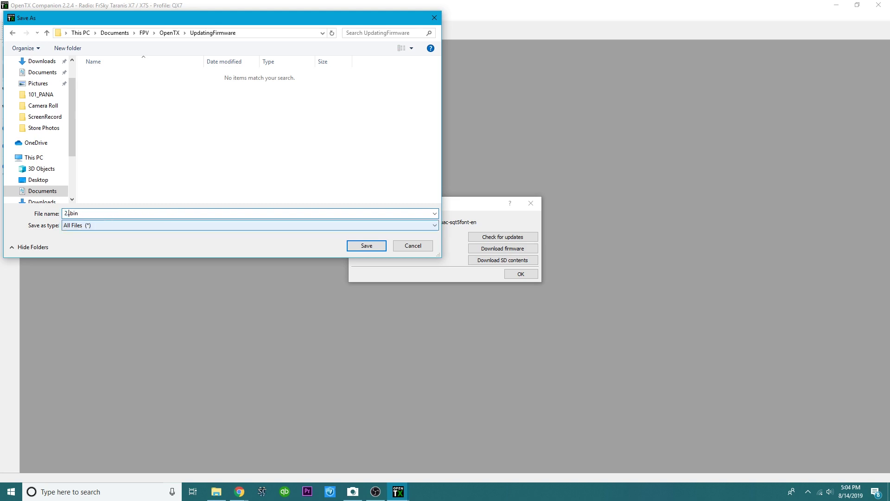
{"action": "type", "text": ".4firmware"}
{"action": "left_click", "coordinate": [370, 247]}
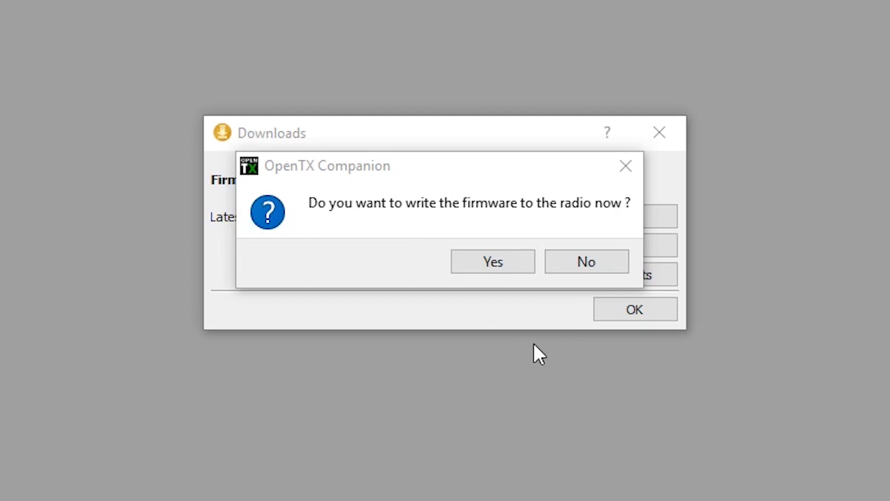
- Accept the offer to flash the radio and write the firmware to it with the hardware compatibility check turned off
{"action": "left_click", "coordinate": [498, 260]}
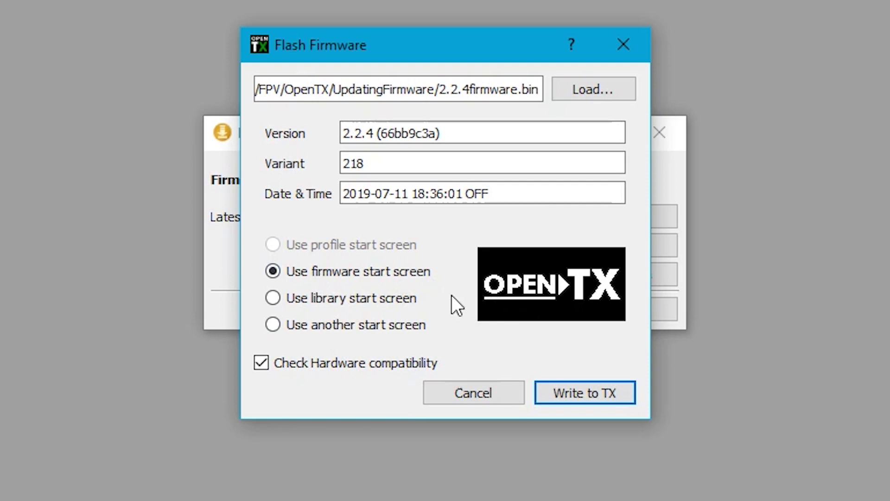
{"action": "left_click", "coordinate": [260, 363]}
{"action": "left_click", "coordinate": [594, 394]}
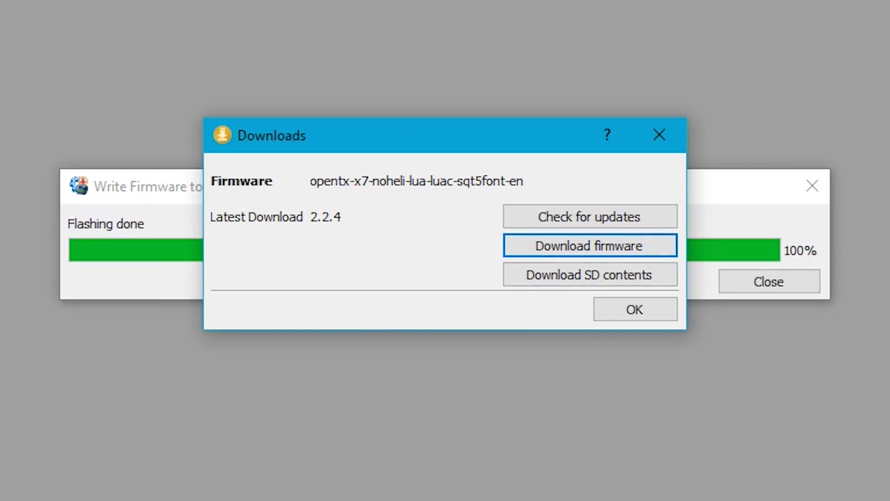
- Open the SD contents download page, maximize its window and download sdcard-taranis-x7-2.2V0021.zip
{"action": "left_click", "coordinate": [588, 276]}
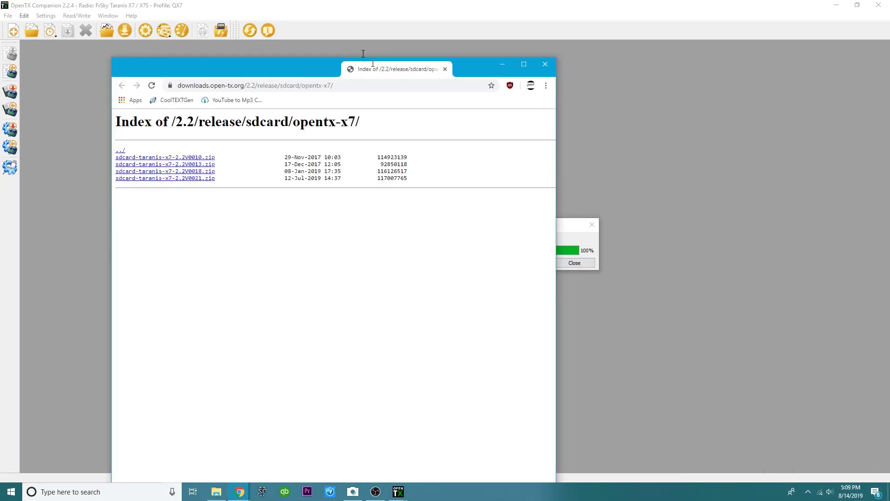
{"action": "double_click", "coordinate": [365, 60]}
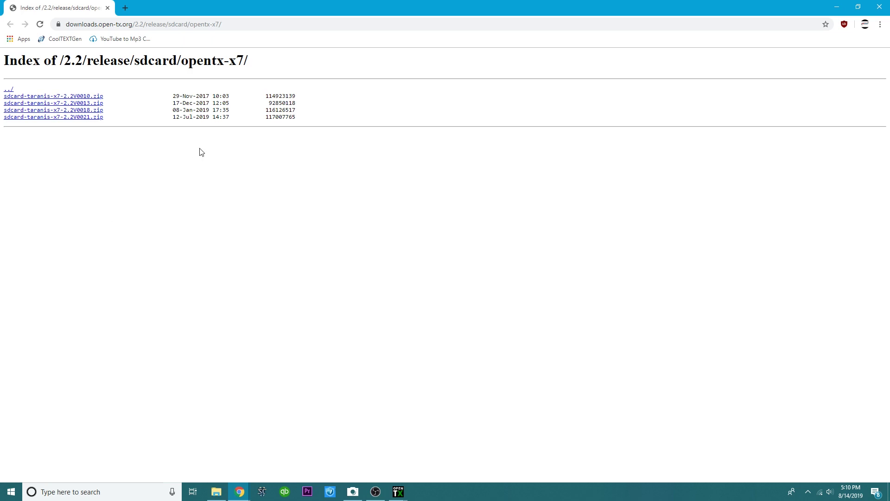
{"action": "left_click_drag", "start_coordinate": [174, 119], "coordinate": [230, 126]}
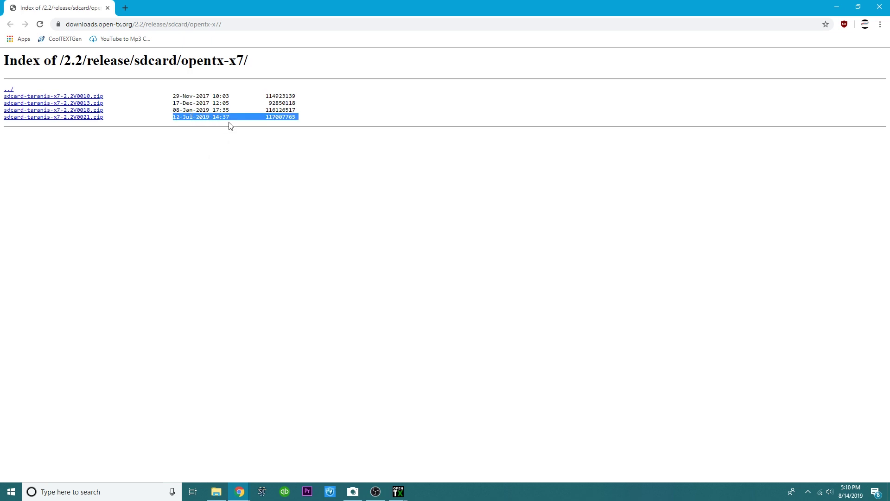
{"action": "left_click", "coordinate": [230, 140]}
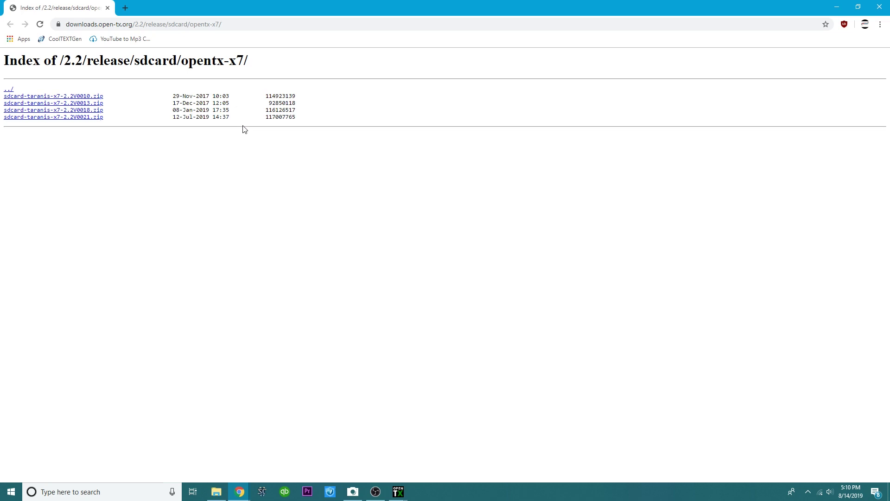
{"action": "left_click", "coordinate": [89, 122]}
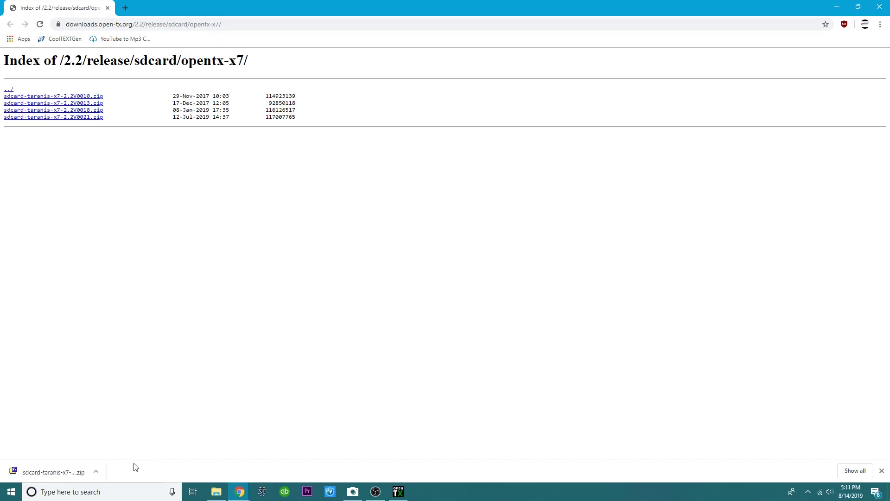
- Open the downloaded SD card archive in 7-Zip and start extracting all of its contents
{"action": "left_click", "coordinate": [96, 471]}
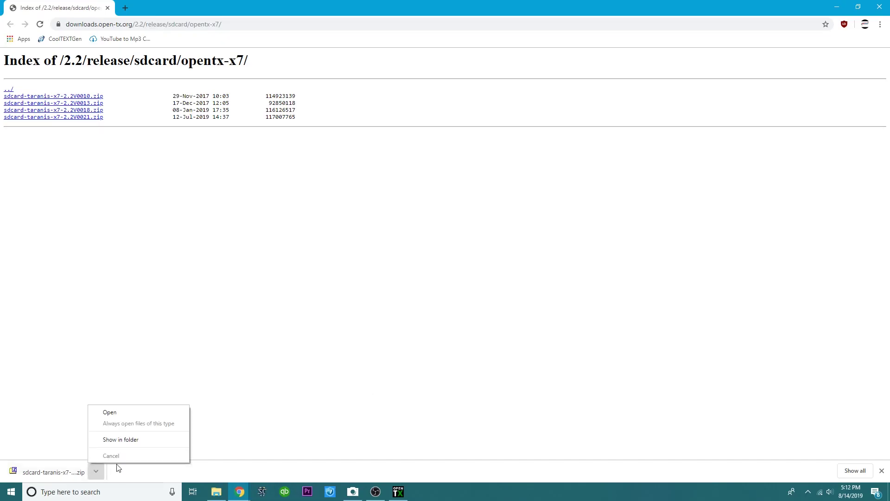
{"action": "left_click", "coordinate": [118, 416]}
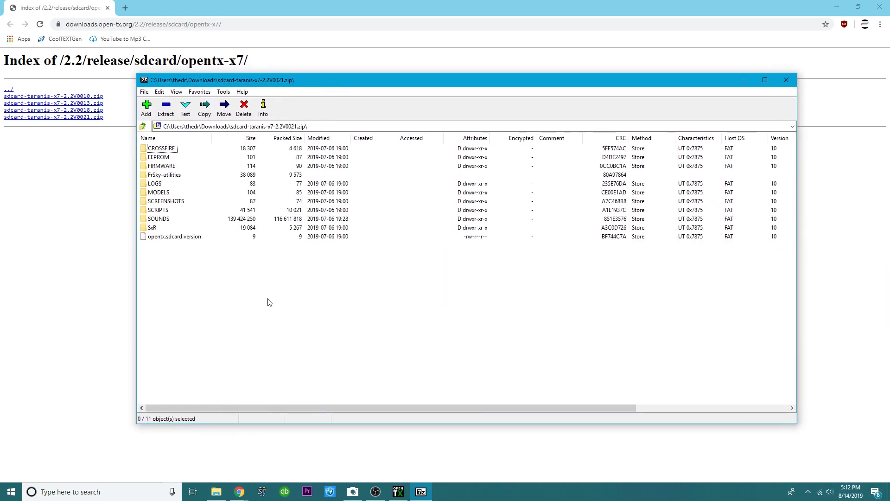
{"action": "left_click", "coordinate": [167, 110]}
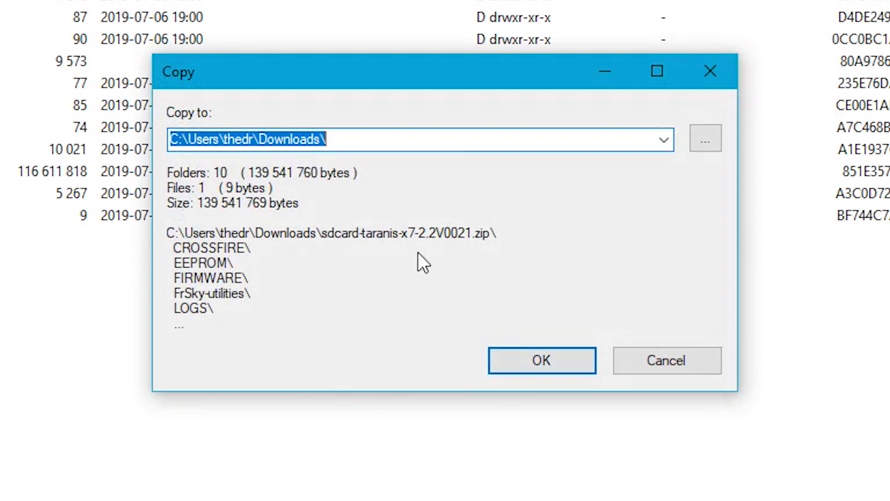
- Choose the Documents > FPV > SDcontents folder as the destination and extract the archive there
{"action": "left_click", "coordinate": [705, 139]}
{"action": "scroll", "coordinate": [417, 297], "scroll_direction": "down", "scroll_amount": 5}
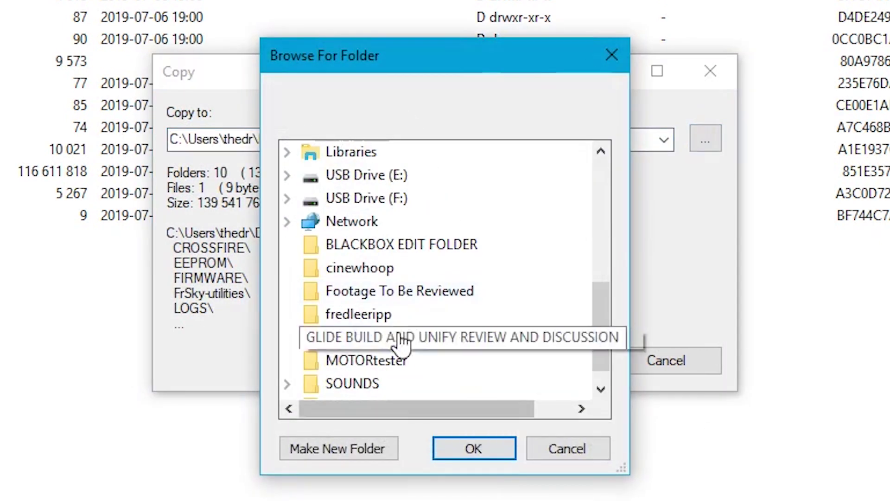
{"action": "scroll", "coordinate": [402, 343], "scroll_direction": "up", "scroll_amount": 6}
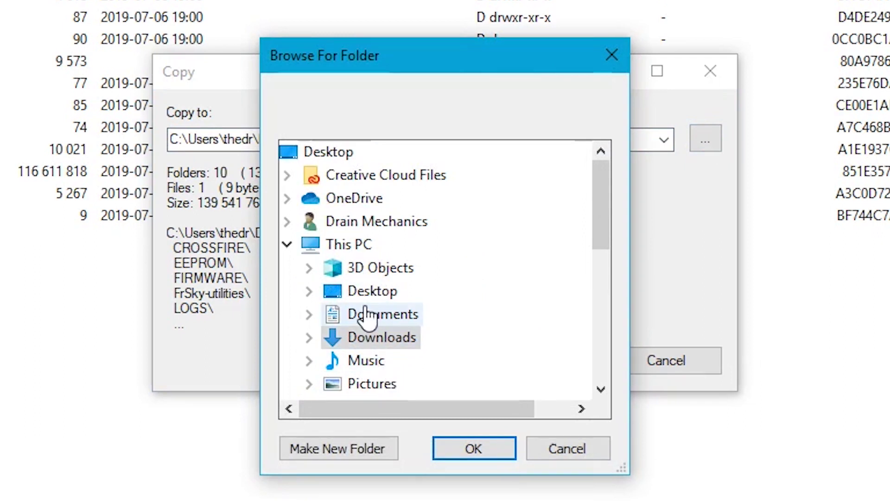
{"action": "double_click", "coordinate": [367, 312]}
{"action": "scroll", "coordinate": [408, 299], "scroll_direction": "down", "scroll_amount": 5}
{"action": "double_click", "coordinate": [377, 153]}
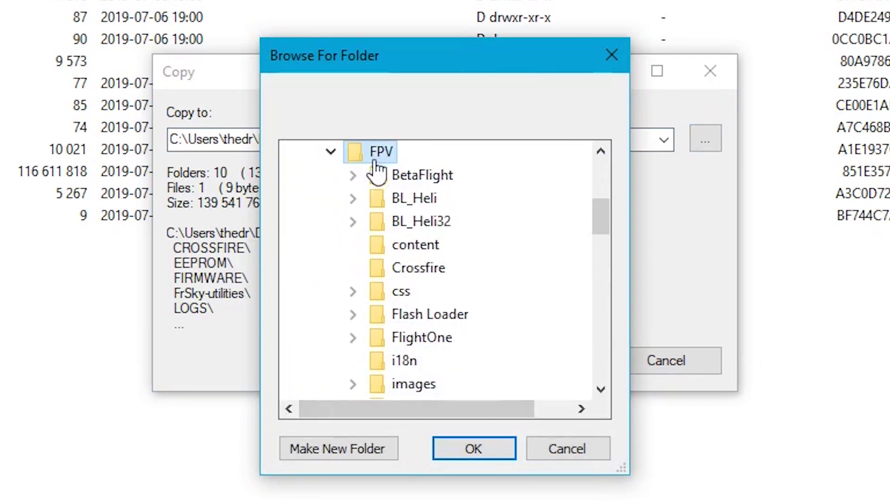
{"action": "scroll", "coordinate": [477, 278], "scroll_direction": "down", "scroll_amount": 4}
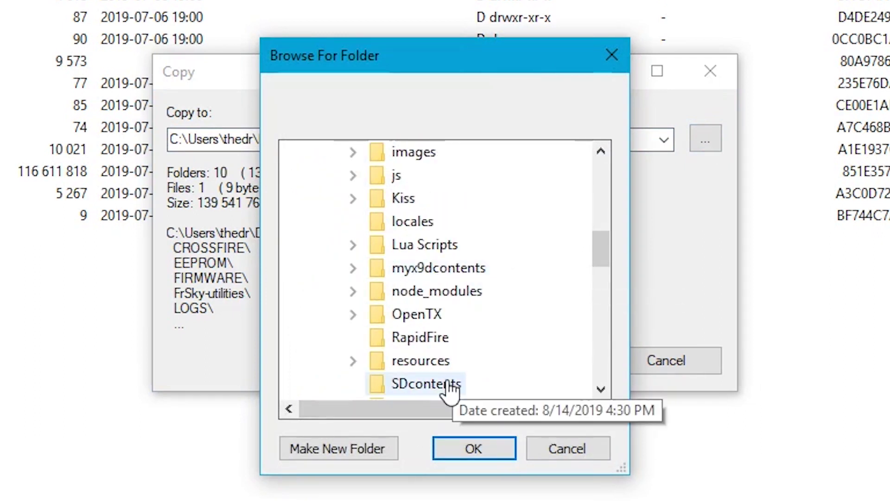
{"action": "left_click", "coordinate": [423, 392]}
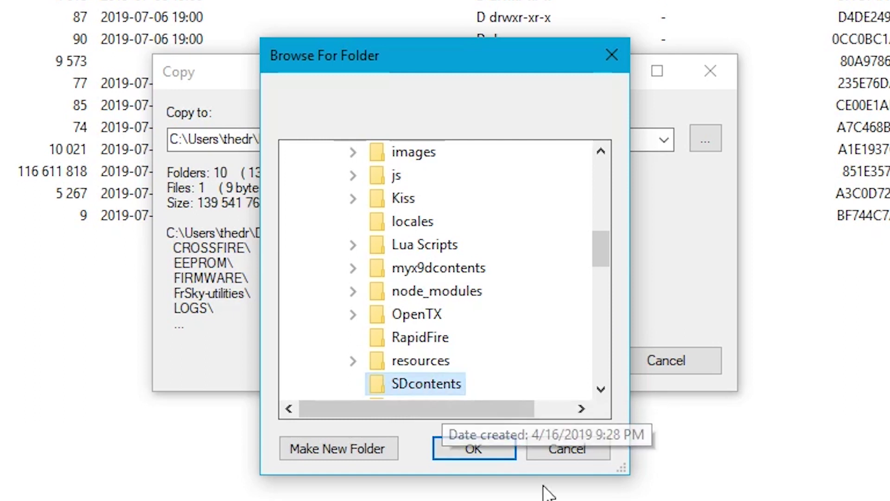
{"action": "left_click", "coordinate": [482, 448]}
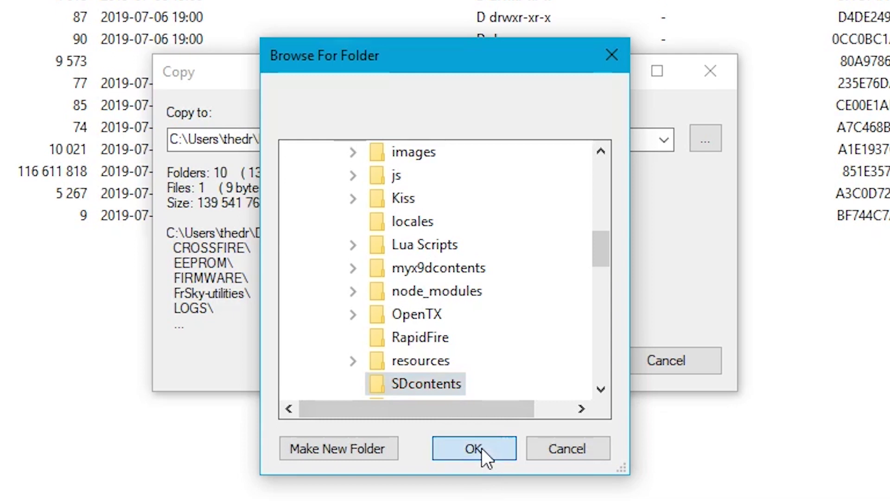
{"action": "left_click", "coordinate": [564, 362]}
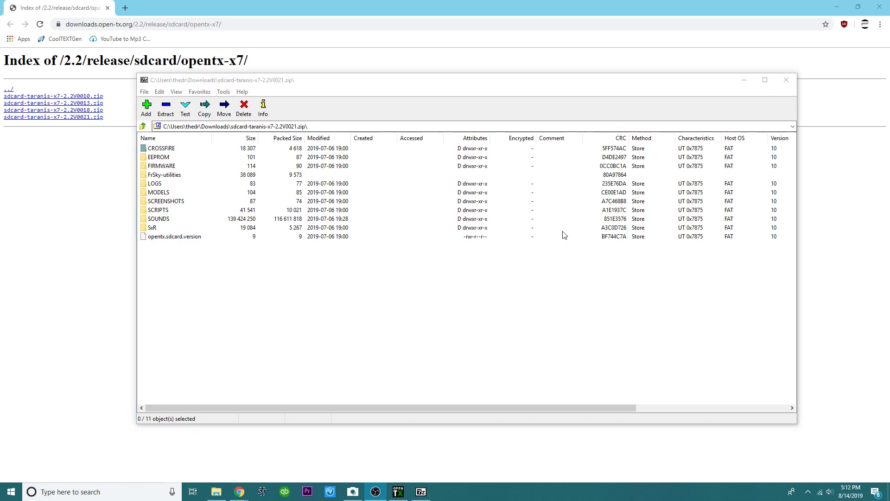
- Minimize the archive window and switch to File Explorer to show the contents of USB Drive (F:)
{"action": "left_click", "coordinate": [744, 80]}
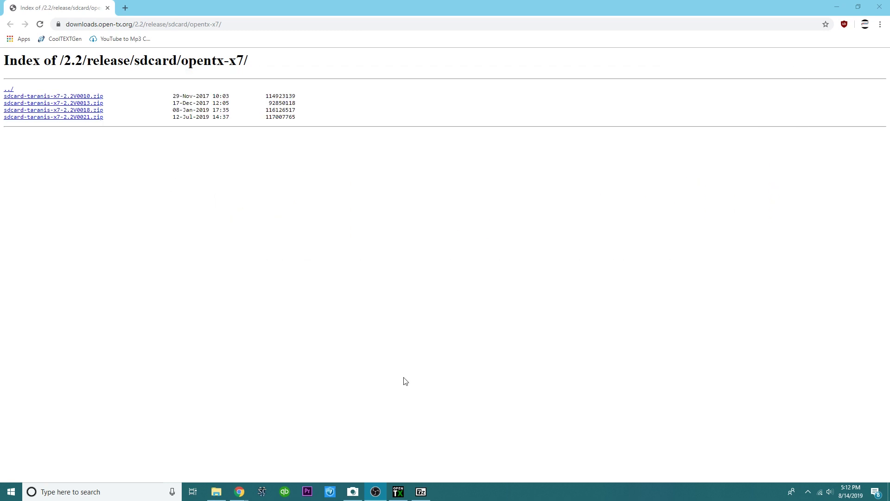
{"action": "left_click", "coordinate": [220, 498]}
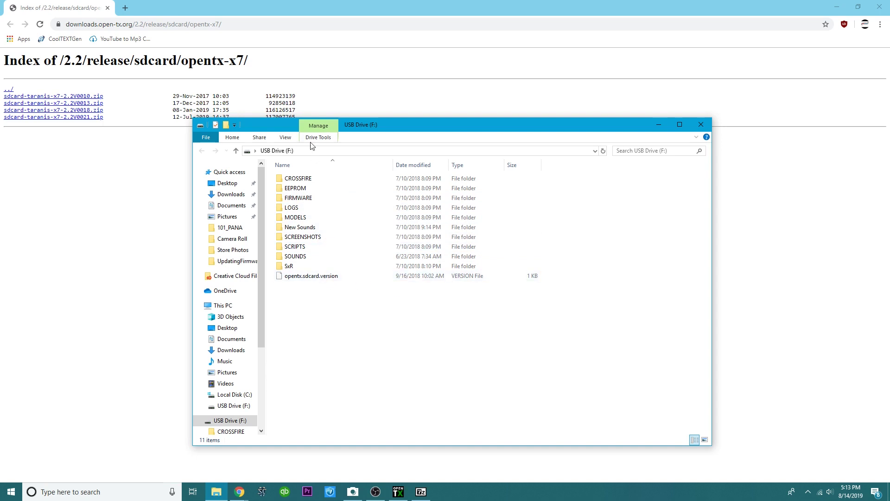
{"action": "left_click_drag", "start_coordinate": [366, 118], "coordinate": [358, 121]}
{"action": "left_click_drag", "start_coordinate": [380, 133], "coordinate": [315, 115]}
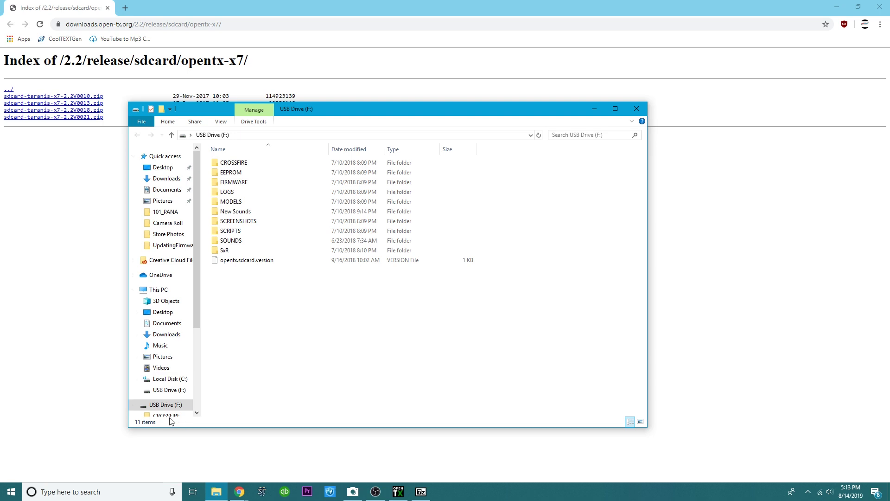
{"action": "left_click", "coordinate": [166, 403]}
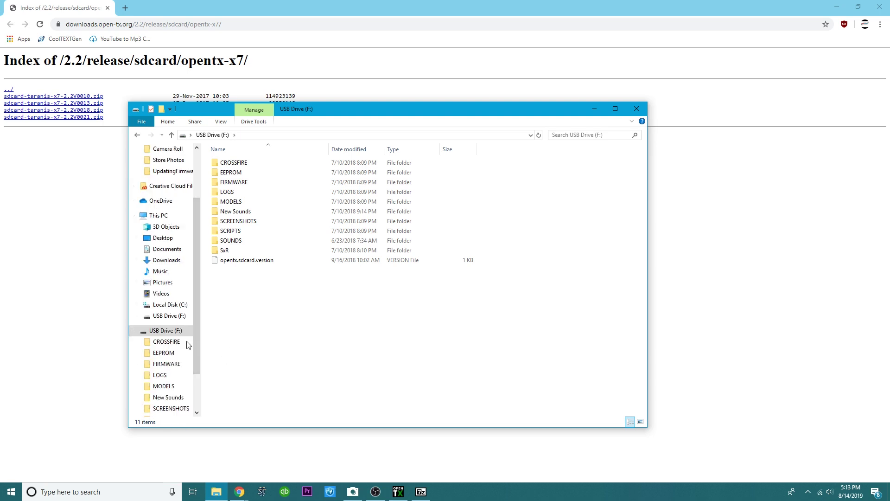
{"action": "scroll", "coordinate": [187, 345], "scroll_direction": "up", "scroll_amount": 3}
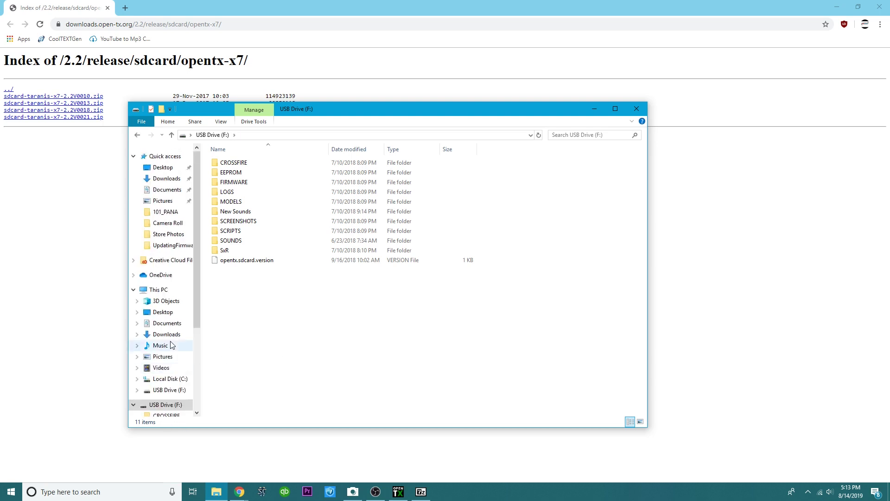
- Open the Documents folder in a second File Explorer window and spread it and the USB drive window apart
{"action": "right_click", "coordinate": [164, 192]}
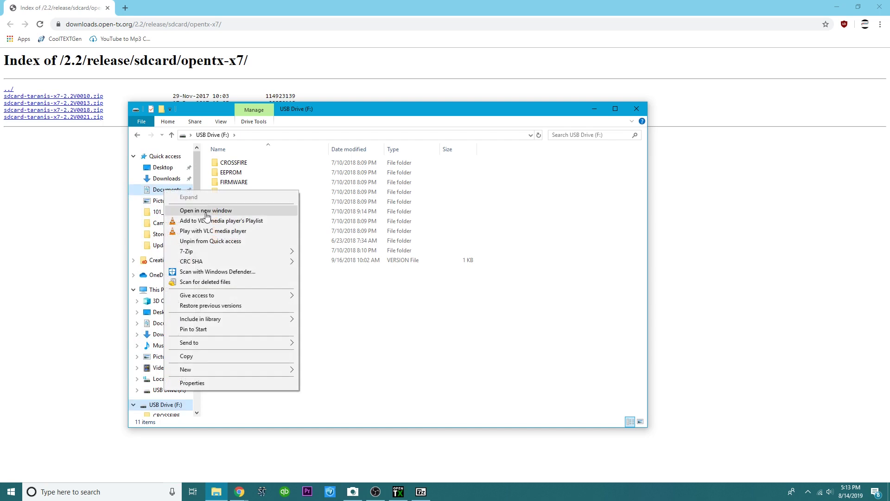
{"action": "left_click", "coordinate": [205, 213]}
{"action": "left_click_drag", "start_coordinate": [270, 121], "coordinate": [455, 104]}
{"action": "left_click_drag", "start_coordinate": [292, 110], "coordinate": [239, 110]}
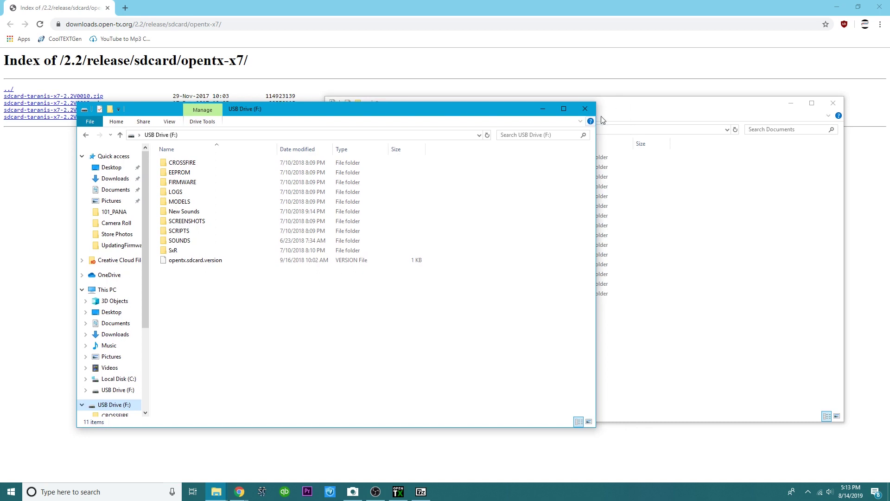
- Open the FPV > SDcontents folder in the Documents window alongside the USB drive window
{"action": "left_click", "coordinate": [622, 116]}
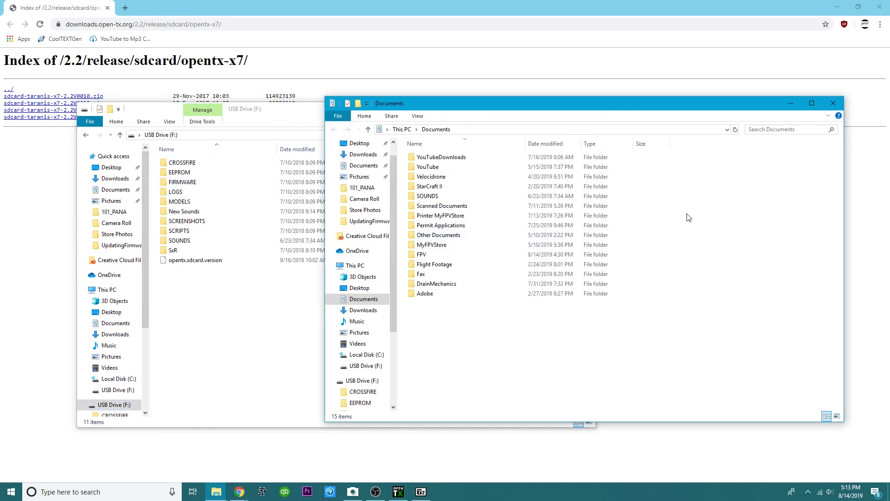
{"action": "double_click", "coordinate": [436, 255]}
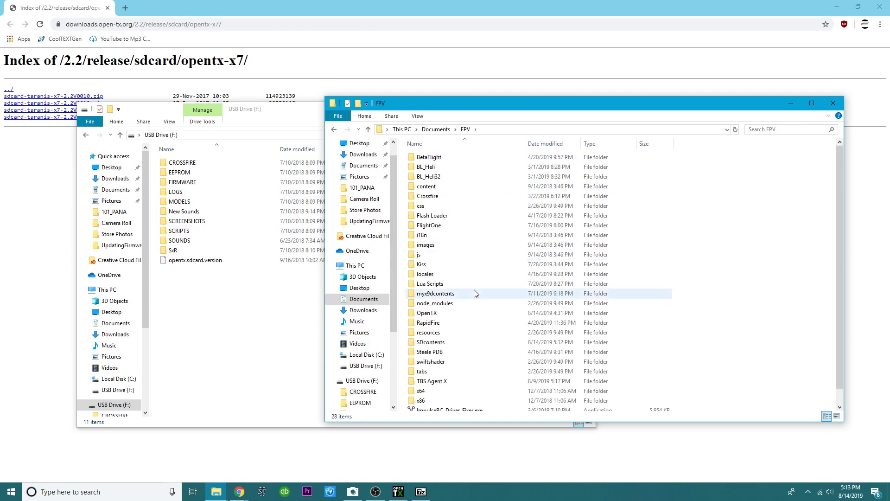
{"action": "double_click", "coordinate": [451, 342]}
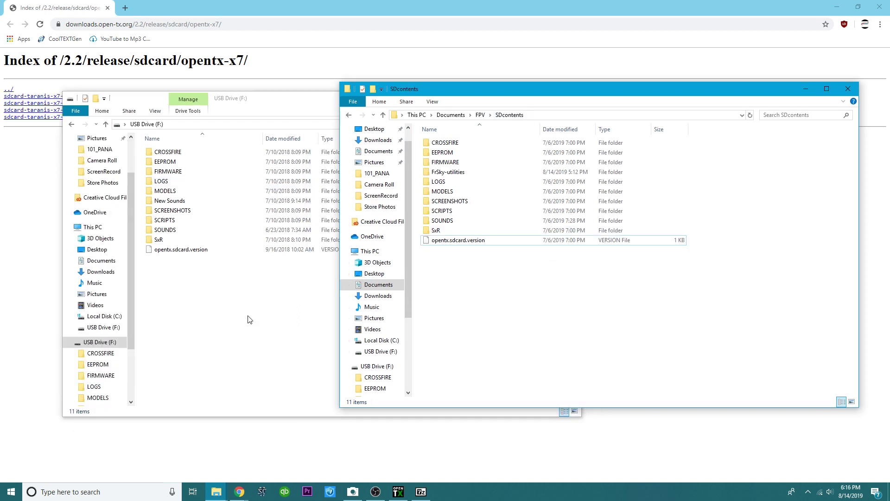
{"action": "left_click", "coordinate": [200, 230]}
{"action": "left_click", "coordinate": [619, 319]}
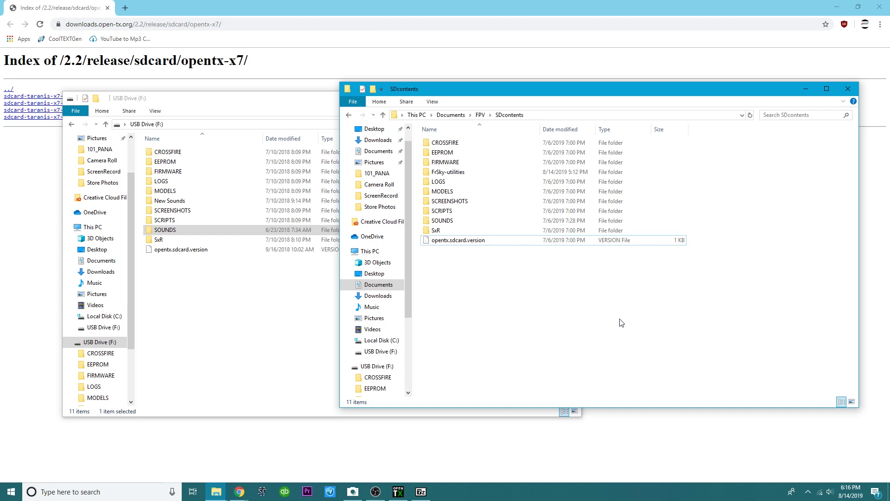
{"action": "left_click", "coordinate": [451, 143]}
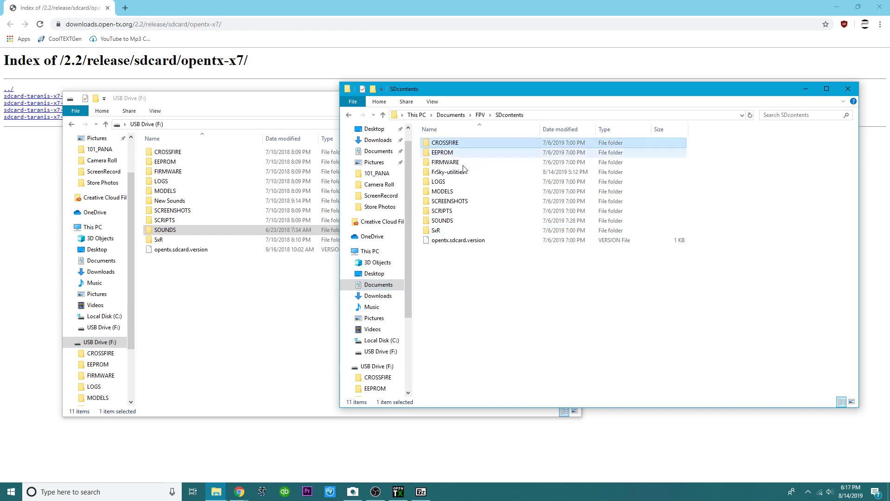
{"action": "left_click", "coordinate": [458, 240], "text": "shift"}
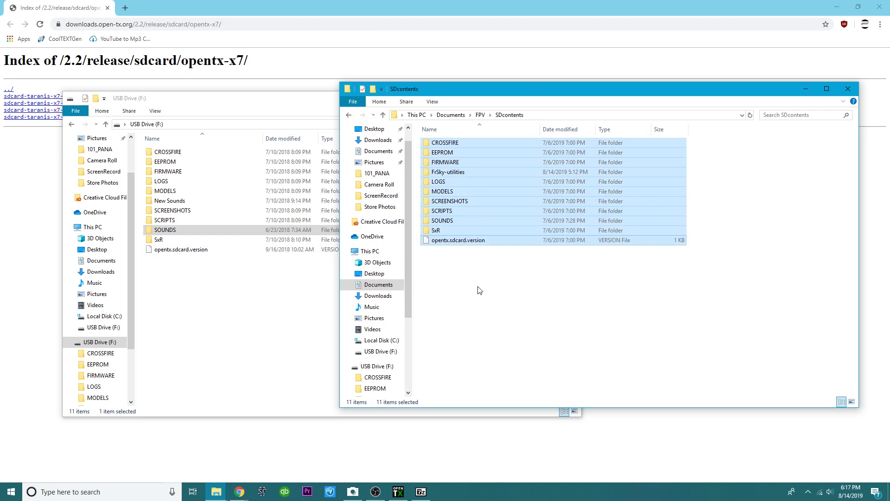
{"action": "left_click", "coordinate": [460, 143]}
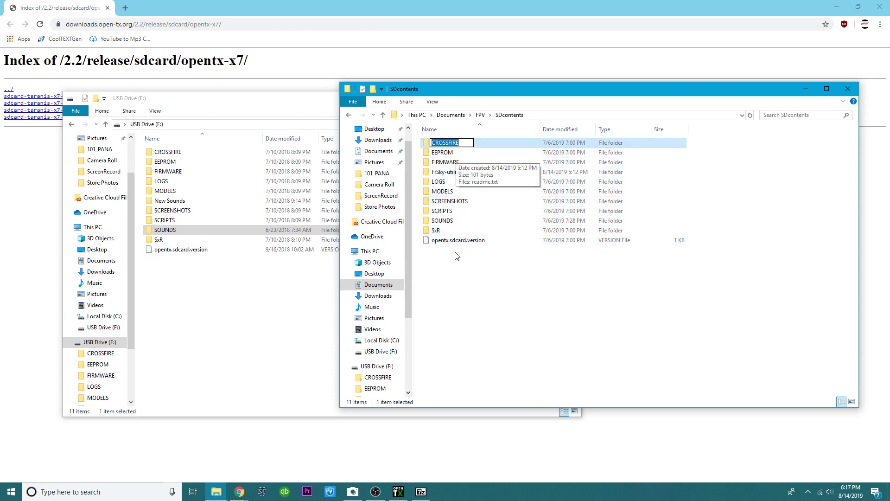
{"action": "left_click", "coordinate": [492, 143], "text": "ctrl"}
{"action": "left_click", "coordinate": [476, 143]}
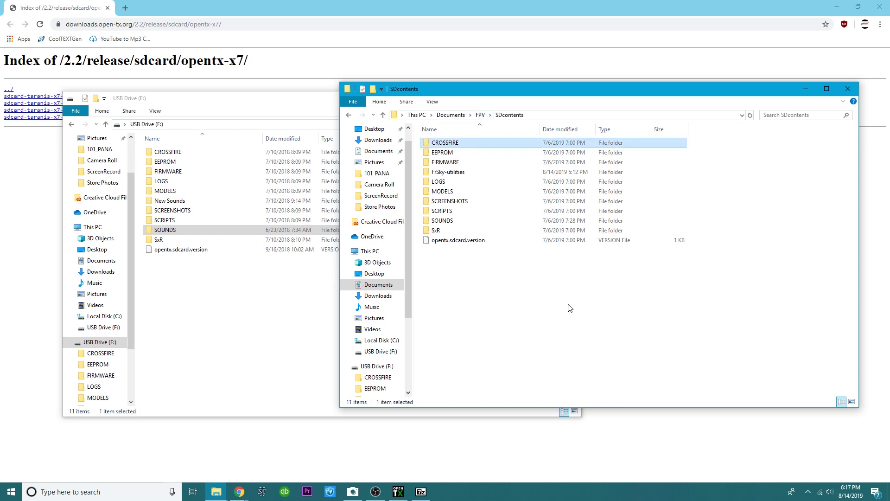
{"action": "left_click", "coordinate": [455, 241], "text": "shift"}
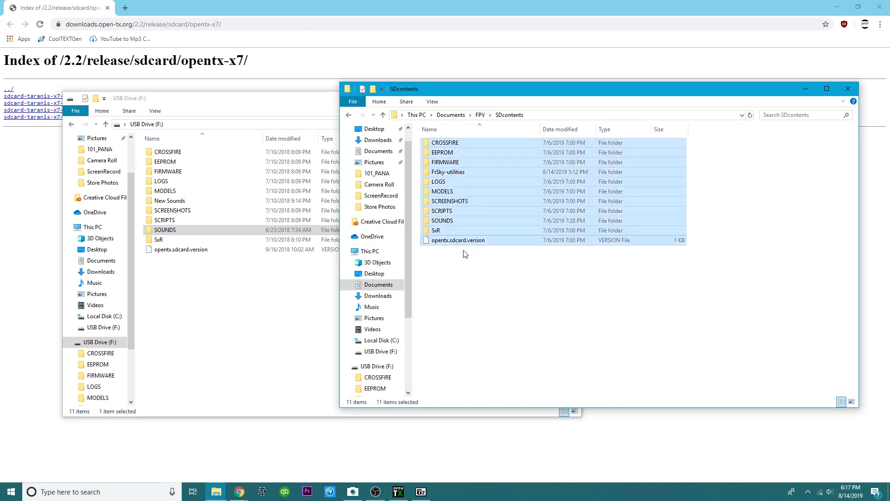
{"action": "left_click", "coordinate": [452, 221], "text": "ctrl"}
{"action": "left_click", "coordinate": [482, 348]}
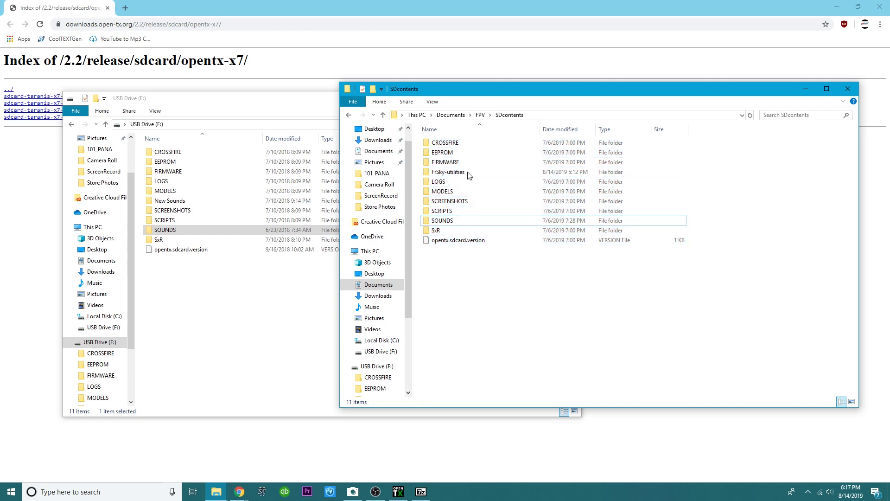
- Copy everything in SDcontents except the SOUNDS folder to USB Drive (F:), replacing the files with the same names
{"action": "left_click", "coordinate": [447, 143]}
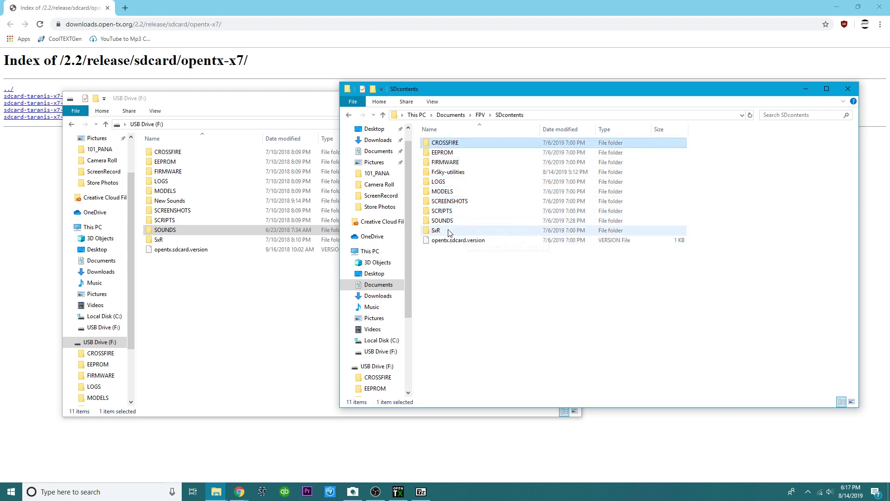
{"action": "left_click", "coordinate": [446, 211], "text": "shift"}
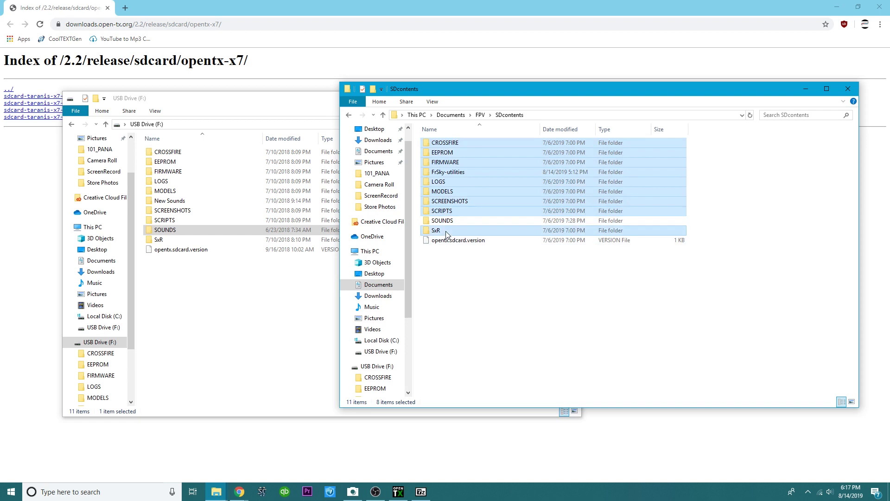
{"action": "left_click_drag", "start_coordinate": [448, 234], "coordinate": [473, 294]}
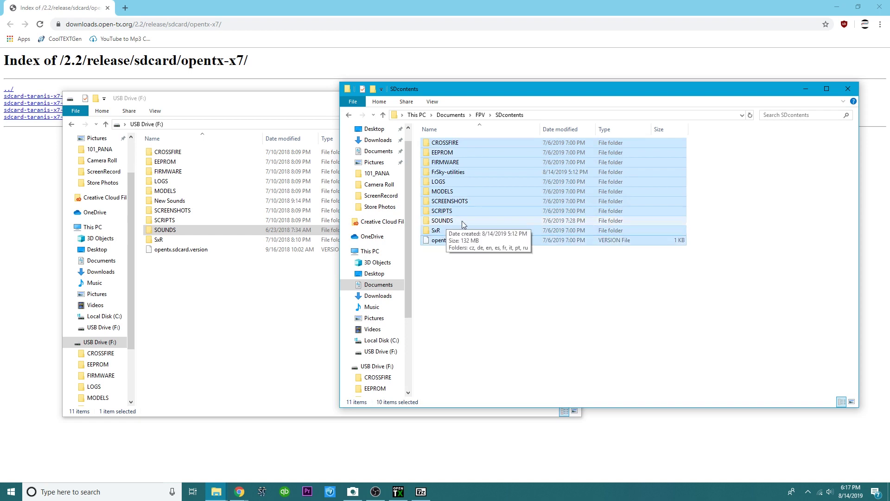
{"action": "left_click_drag", "start_coordinate": [515, 181], "coordinate": [239, 305]}
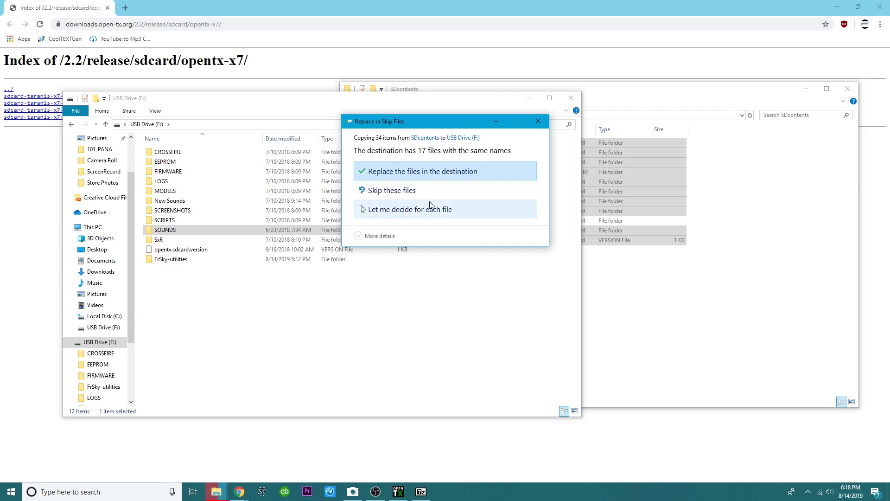
{"action": "left_click", "coordinate": [446, 173]}
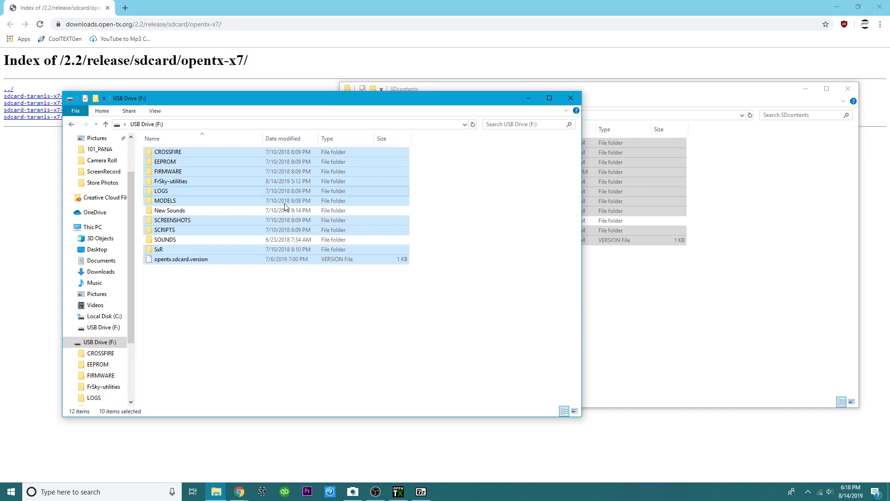
{"action": "left_click", "coordinate": [209, 321]}
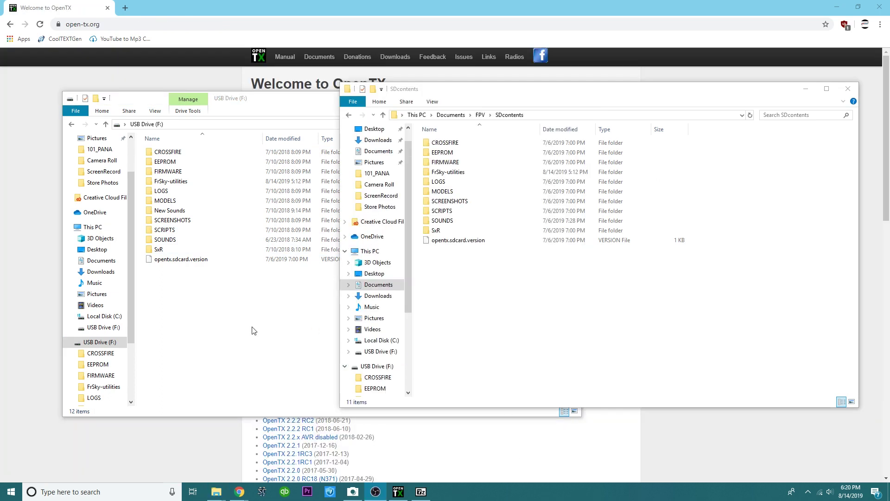
- Open the USB drive's EEPROM folder, and show Documents > FPV > OpenTX > UpdatingFirmware in the other File Explorer window
{"action": "double_click", "coordinate": [183, 163]}
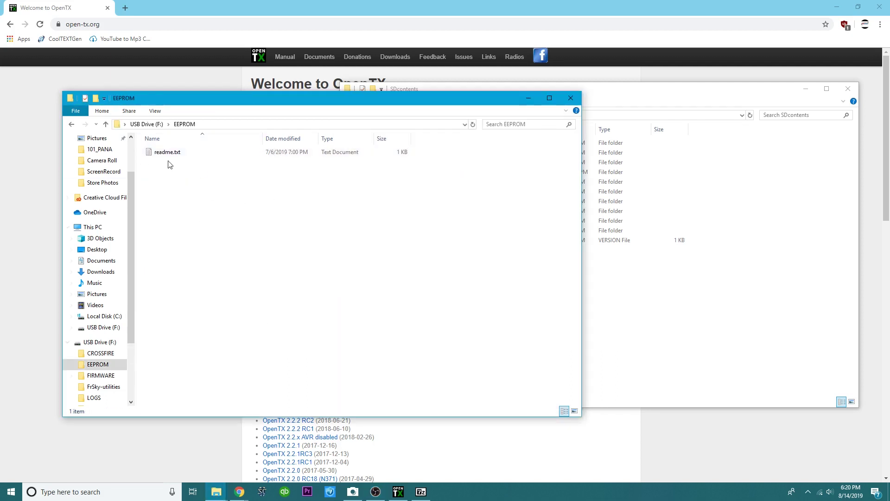
{"action": "left_click", "coordinate": [627, 316]}
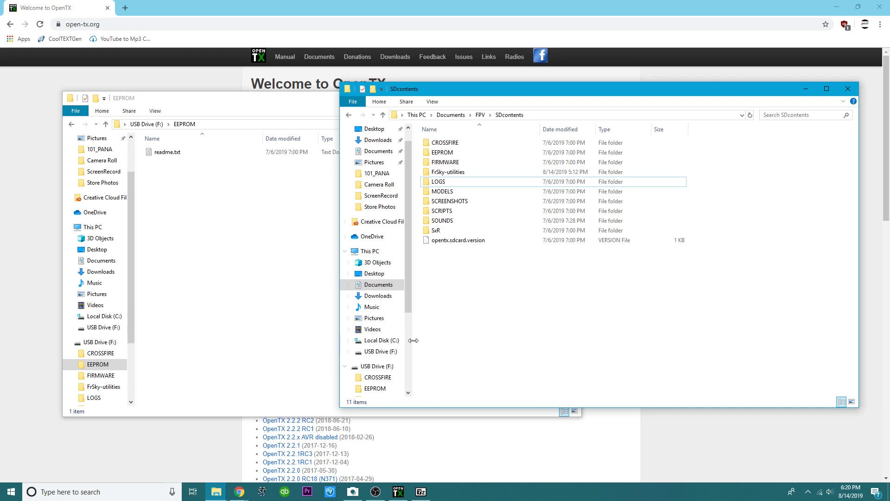
{"action": "left_click", "coordinate": [378, 285]}
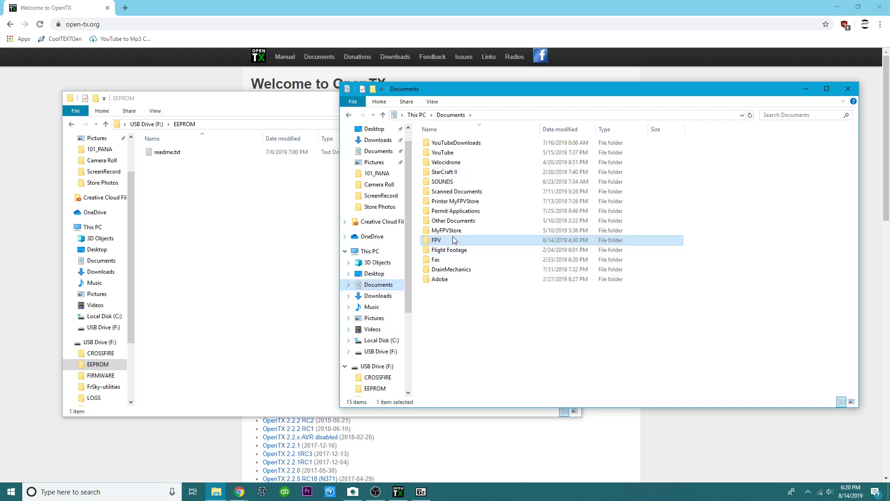
{"action": "double_click", "coordinate": [454, 239]}
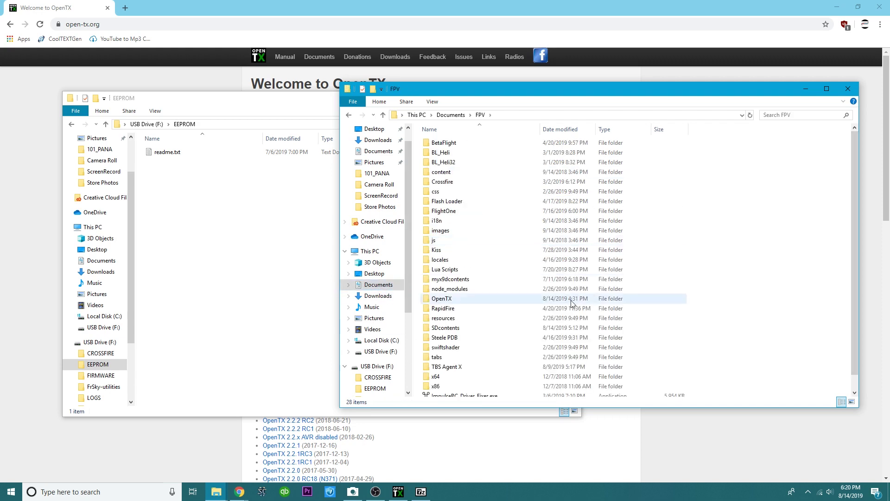
{"action": "double_click", "coordinate": [453, 301]}
{"action": "double_click", "coordinate": [463, 144]}
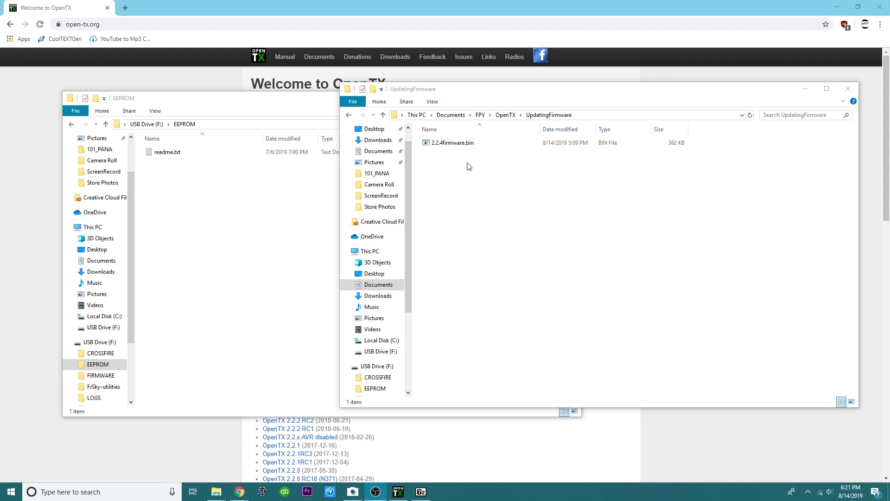
- Rename the 2.2.4firmware.bin file as TX224.bin and copy it into the USB drive's EEPROM folder
{"action": "right_click", "coordinate": [453, 143]}
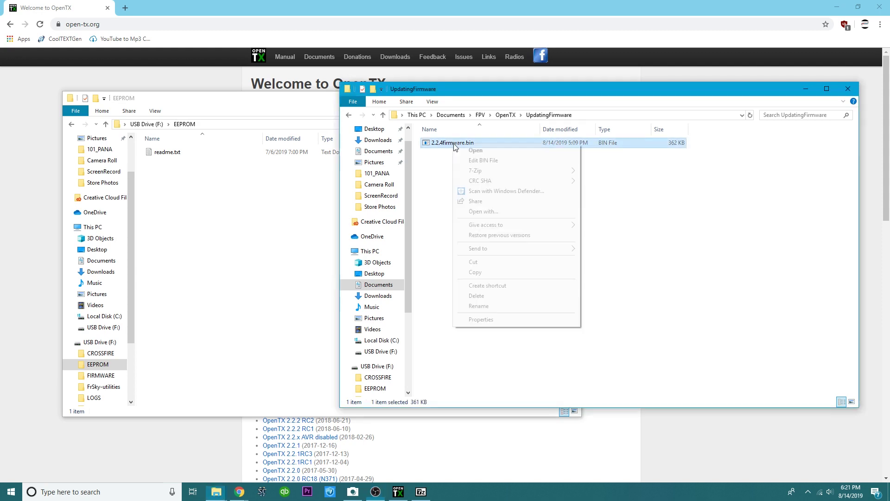
{"action": "left_click", "coordinate": [488, 305]}
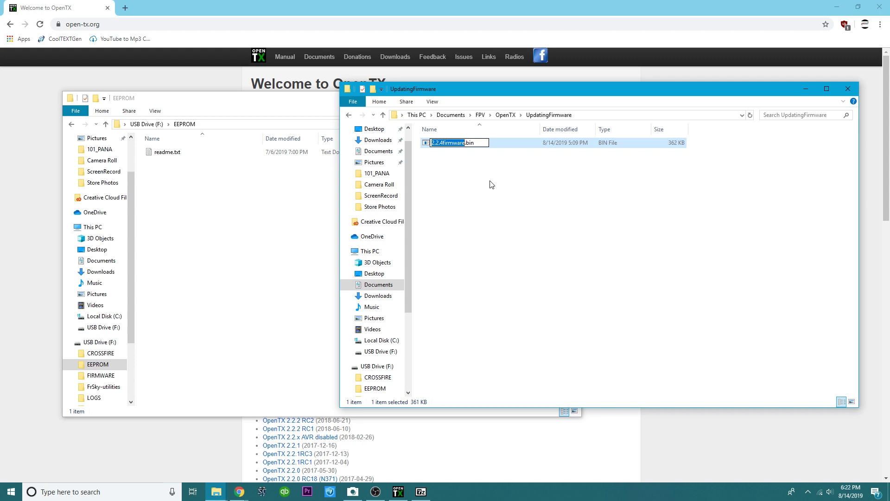
{"action": "key", "text": "BackSpace"}
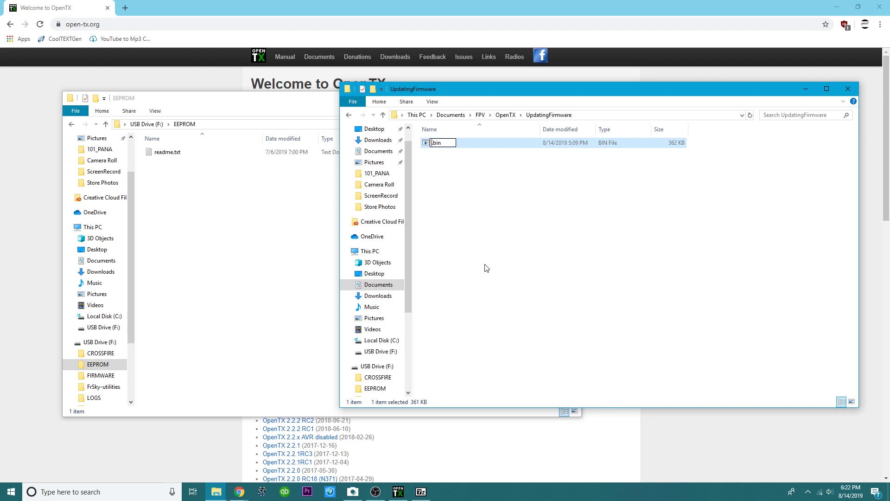
{"action": "type", "text": "Open"}
{"action": "key", "text": "BackSpace"}
{"action": "key", "text": "BackSpace"}
{"action": "key", "text": "BackSpace"}
{"action": "key", "text": "BackSpace"}
{"action": "type", "text": "T"}
{"action": "type", "text": "X"}
{"action": "type", "text": "2.2"}
{"action": "key", "text": "BackSpace"}
{"action": "key", "text": "BackSpace"}
{"action": "key", "text": "BackSpace"}
{"action": "type", "text": "224"}
{"action": "left_click", "coordinate": [597, 242]}
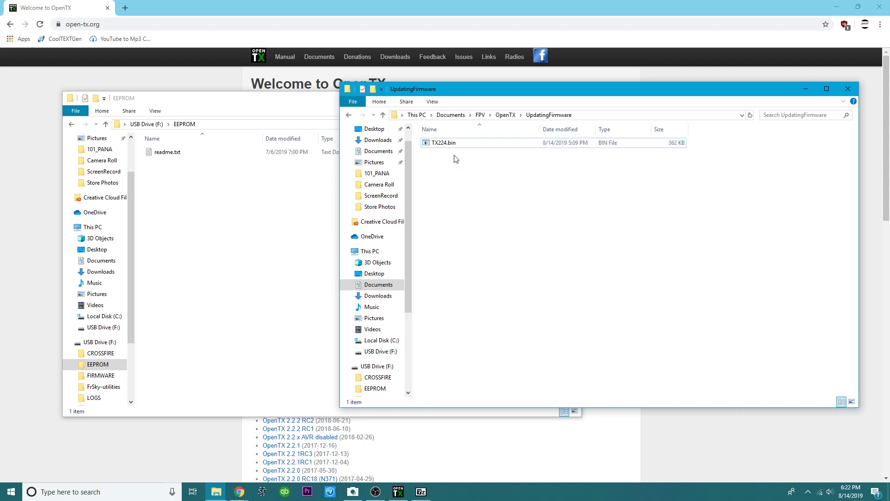
{"action": "left_click_drag", "start_coordinate": [461, 144], "coordinate": [191, 224]}
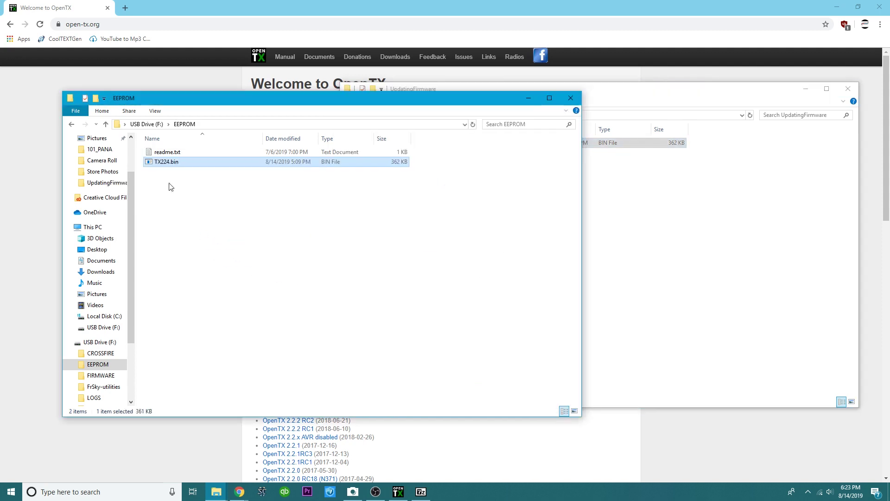